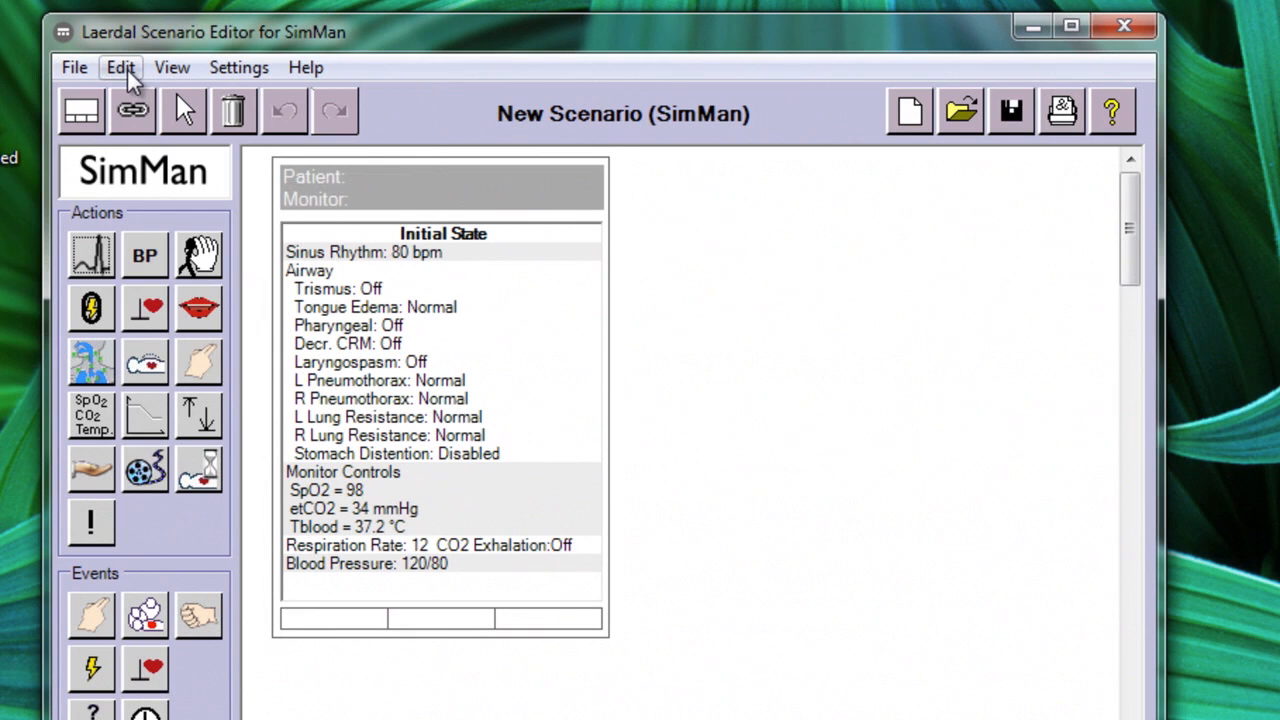
Open the Handler Editor from the Scenario Editor, and close both editor windows
{"action": "left_click", "coordinate": [126, 72]}
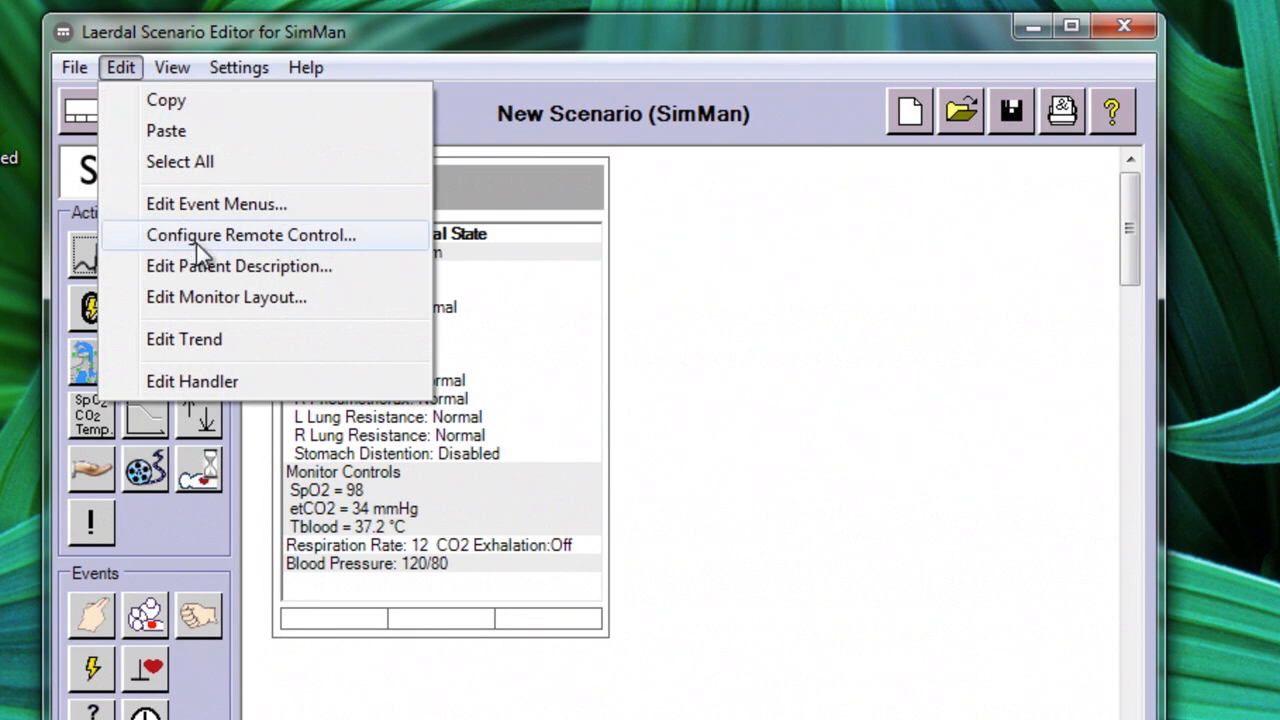
{"action": "left_click", "coordinate": [203, 377]}
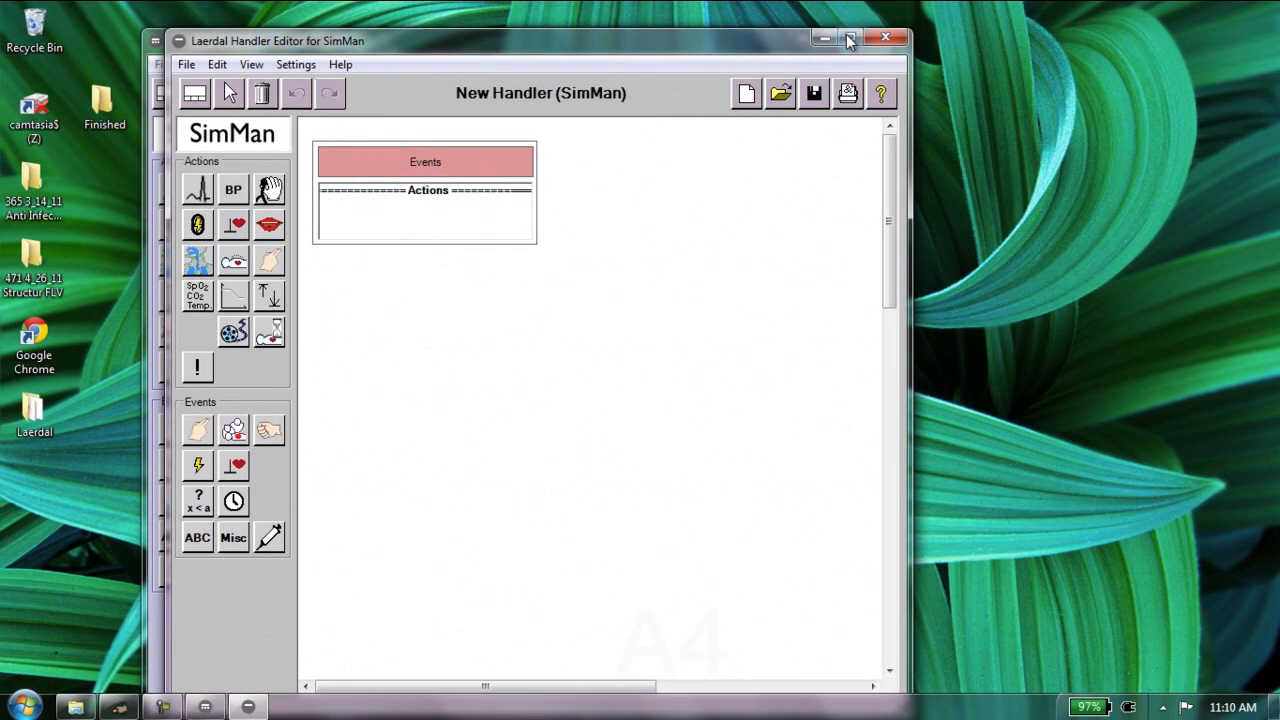
{"action": "left_click", "coordinate": [828, 38]}
{"action": "left_click", "coordinate": [857, 38]}
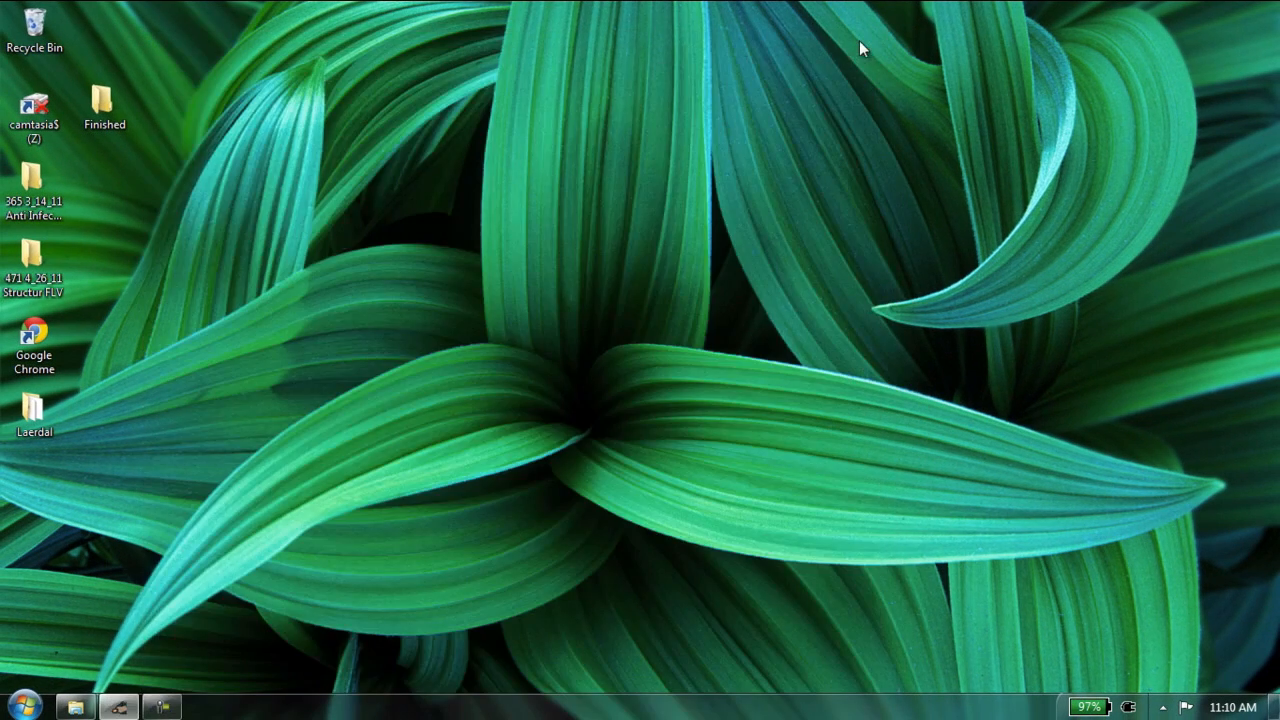
Switch to the Laerdal SimMan Software and start the Handler Editor from there
{"action": "left_click", "coordinate": [118, 708]}
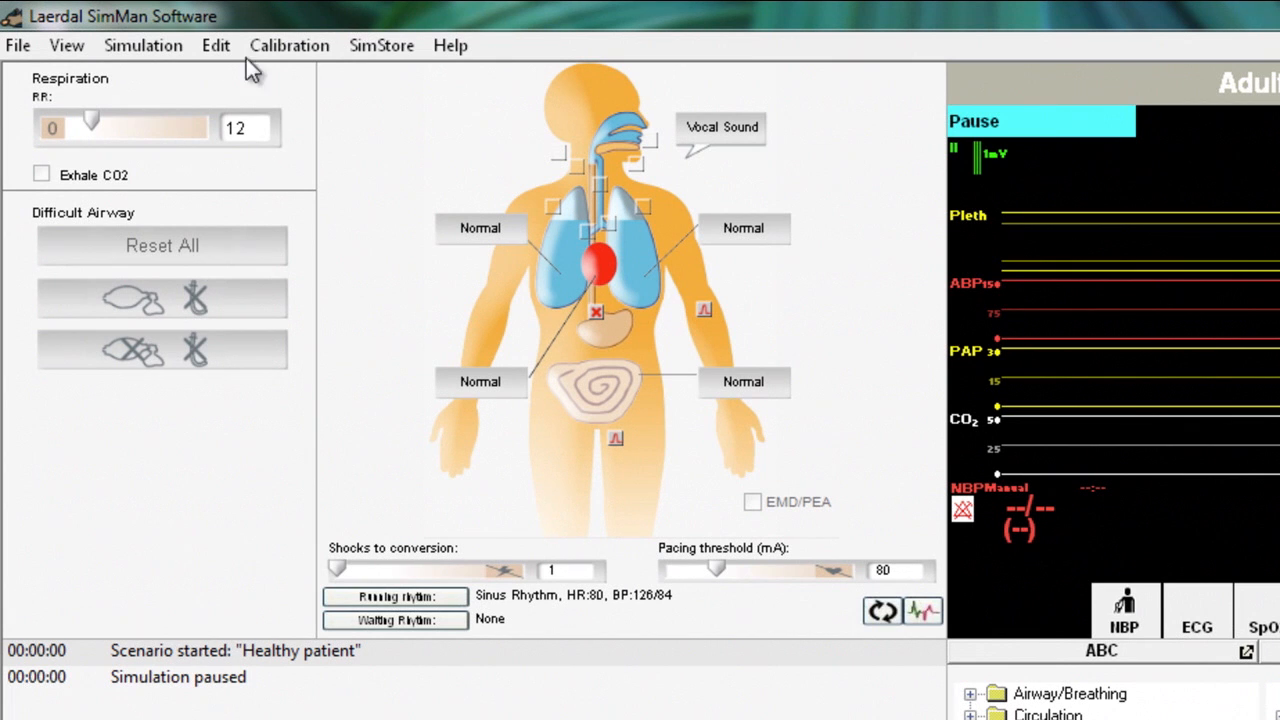
{"action": "left_click", "coordinate": [208, 44]}
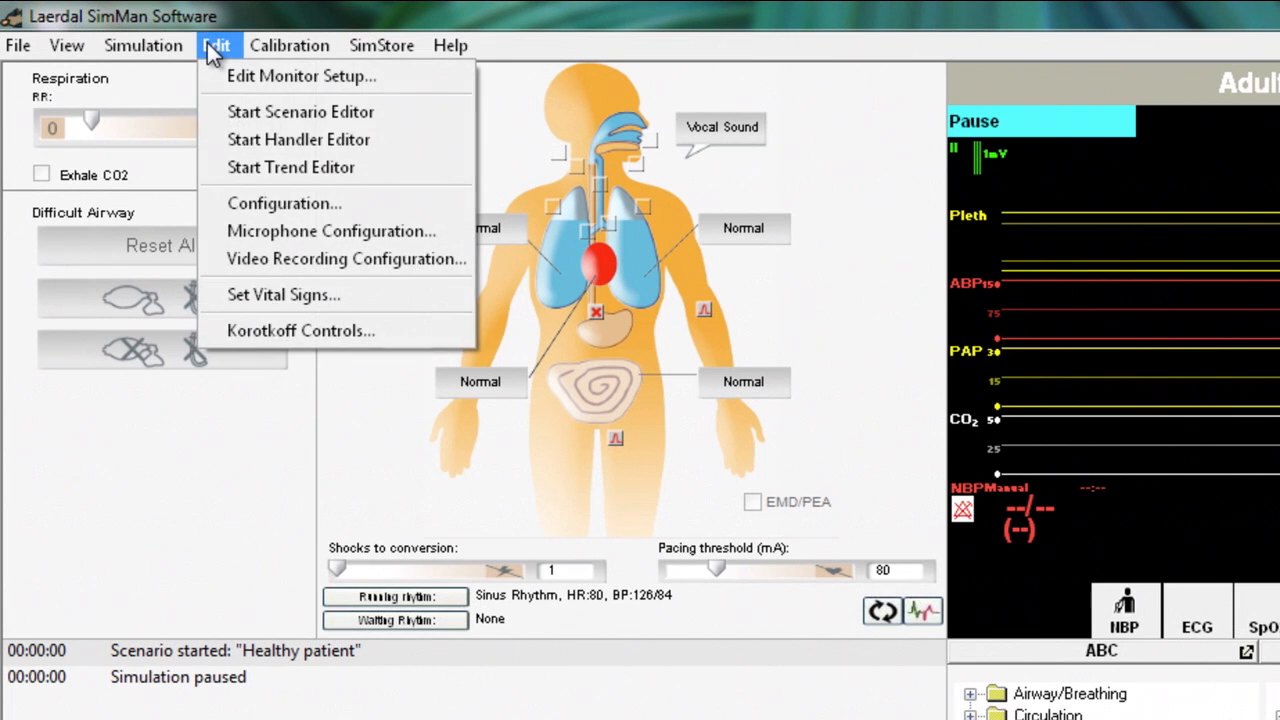
{"action": "left_click", "coordinate": [254, 139]}
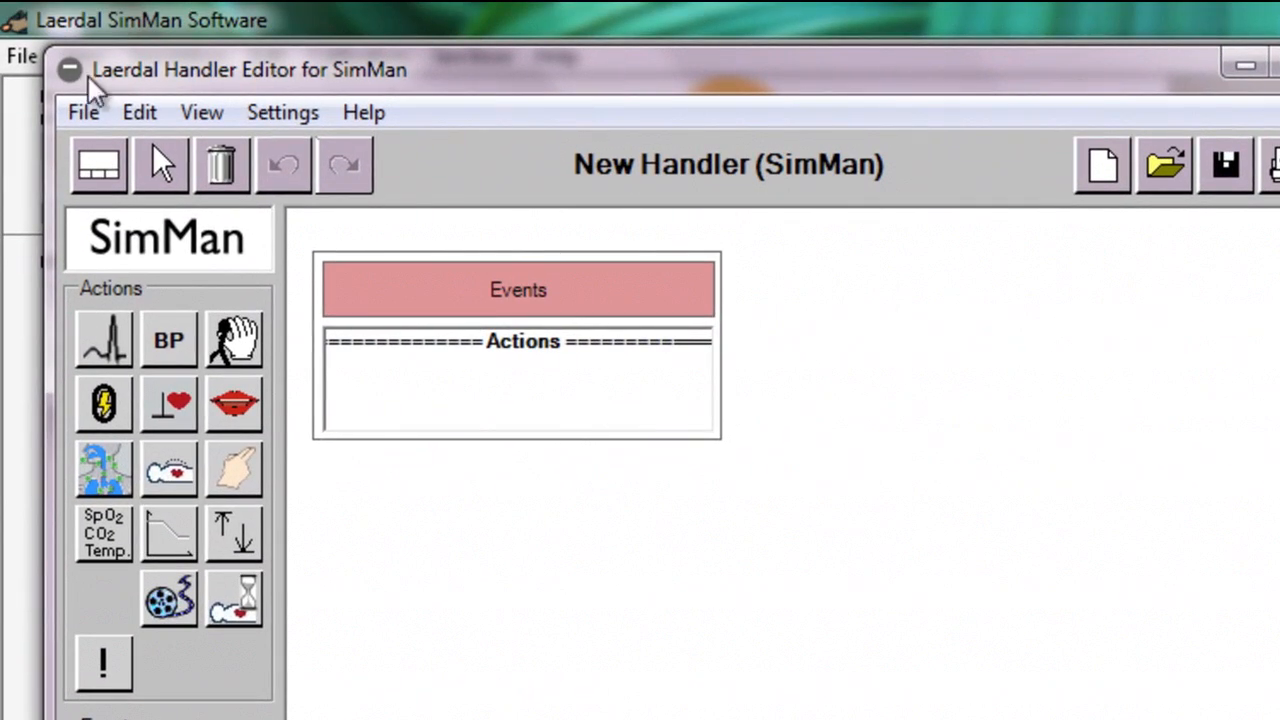
Open the event menus for editing, view the available options for the Miscellaneous list, and cancel without changes
{"action": "left_click", "coordinate": [146, 115]}
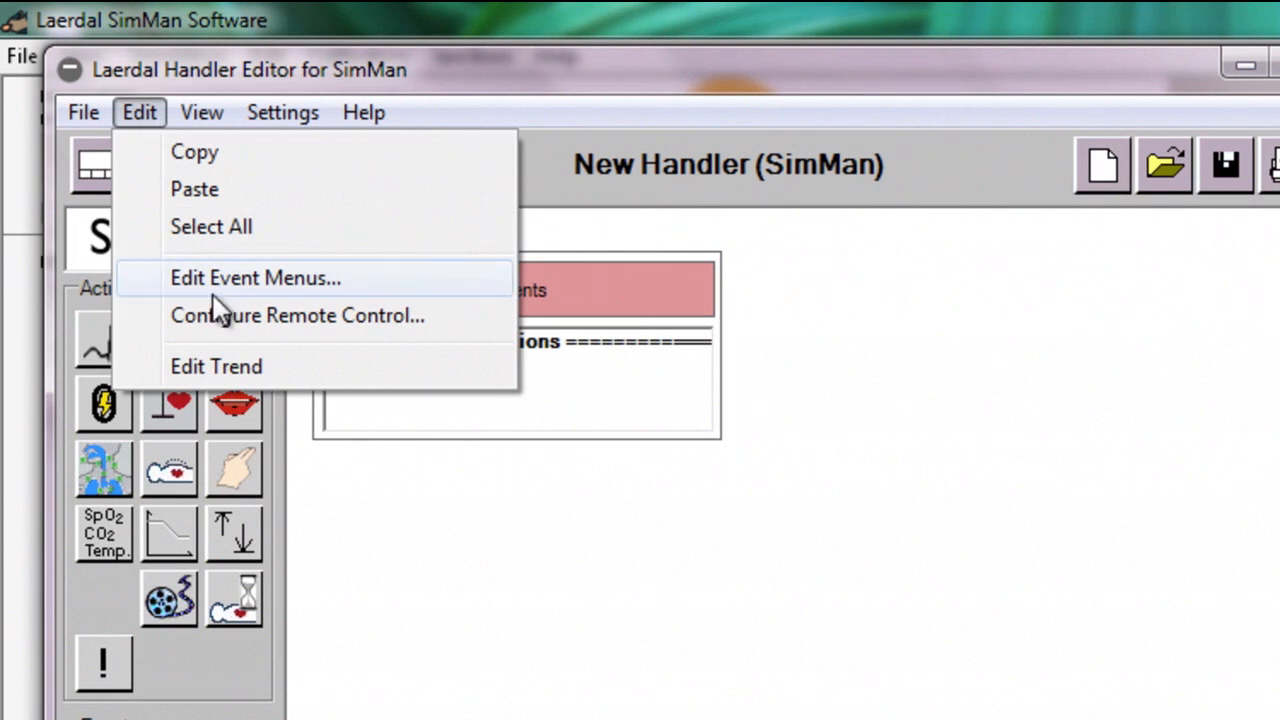
{"action": "left_click", "coordinate": [263, 282]}
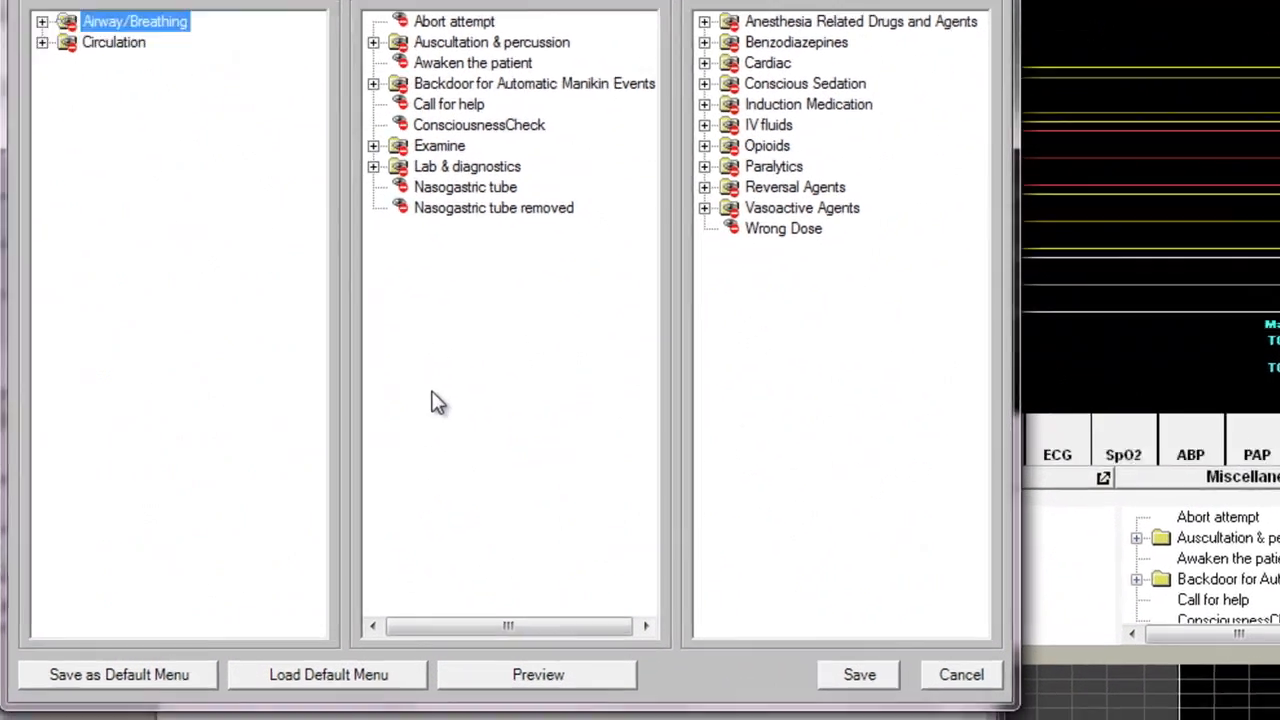
{"action": "right_click", "coordinate": [450, 438]}
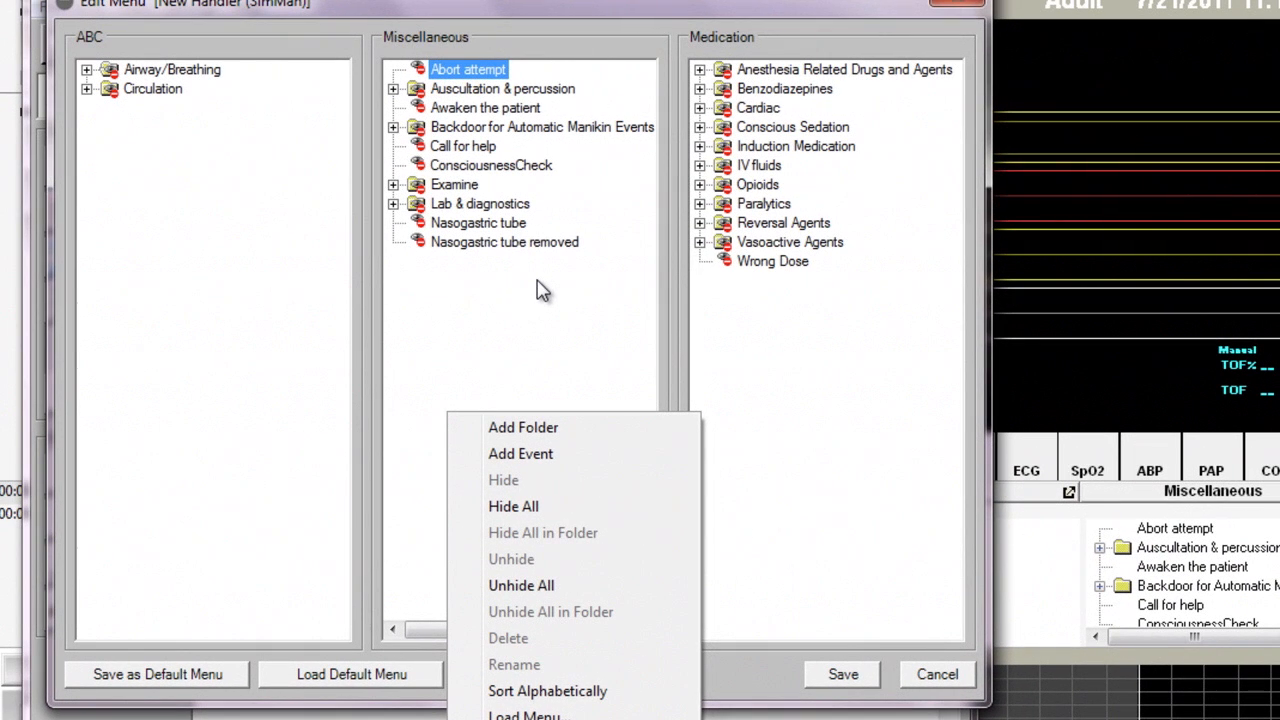
{"action": "left_click", "coordinate": [540, 290]}
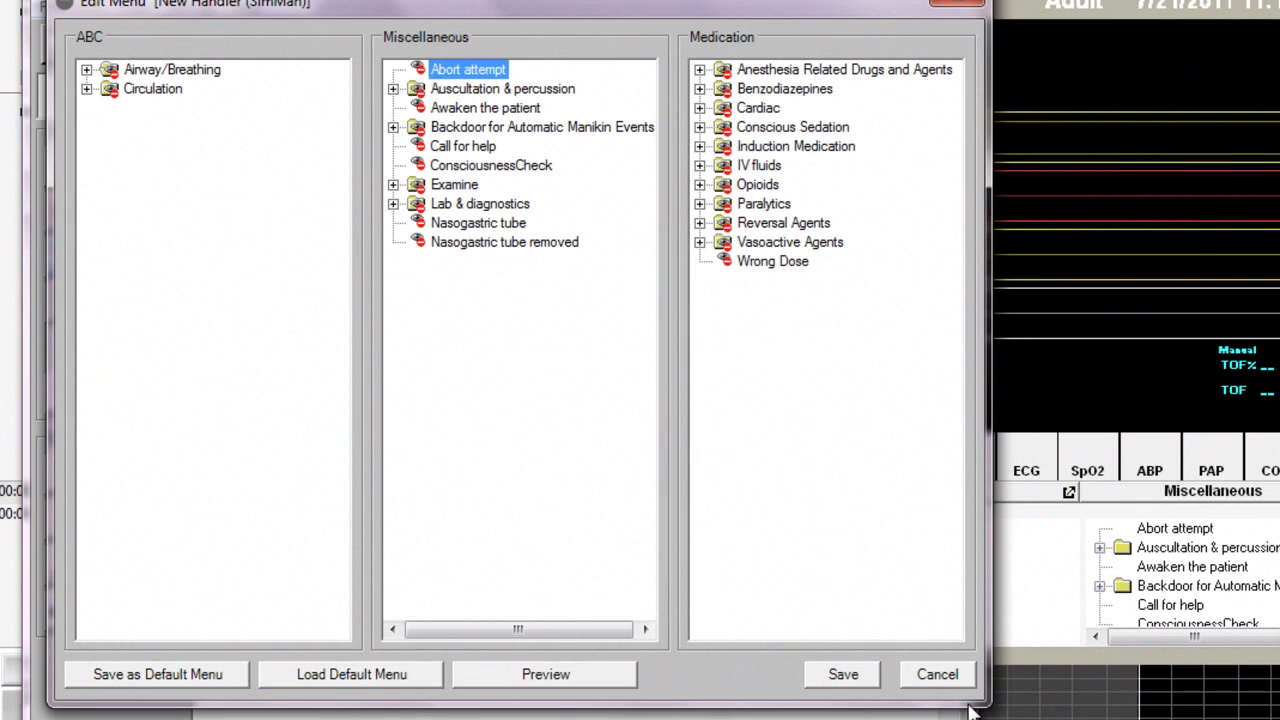
{"action": "left_click", "coordinate": [937, 677]}
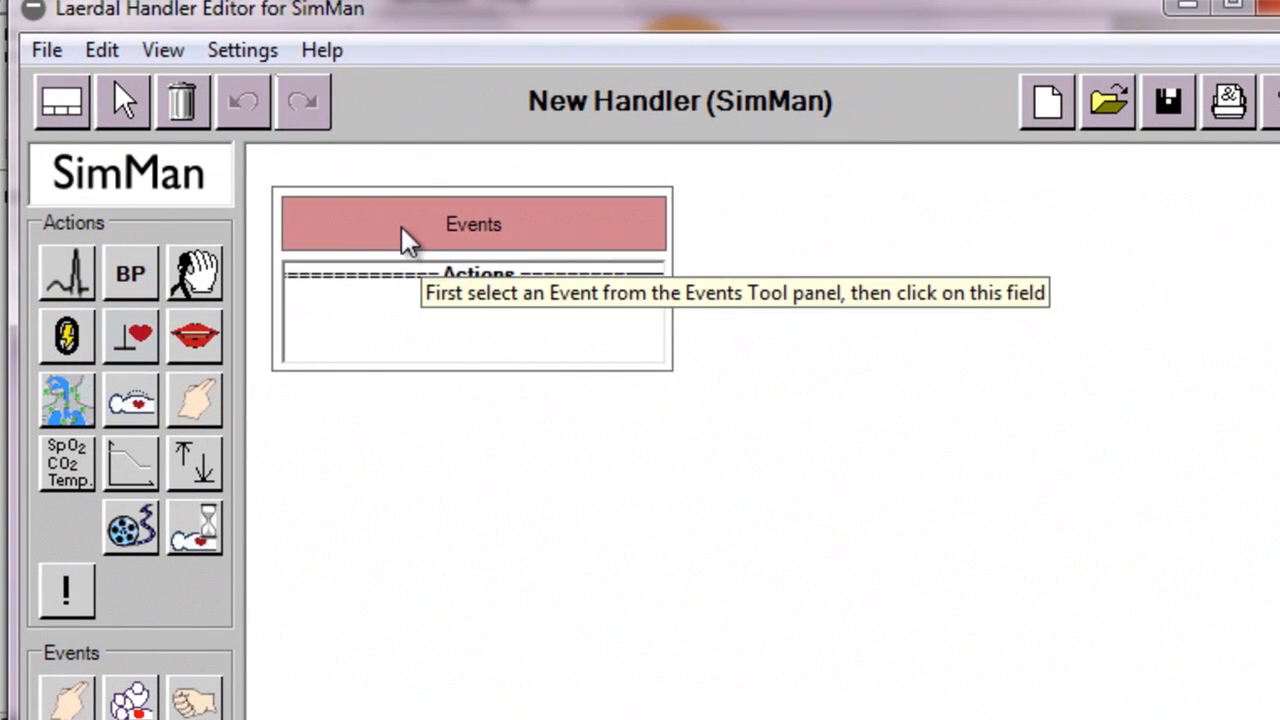
Assign the ABC event Oxygen from Airway/Breathing to the empty frame, with actions performed when it occurs
{"action": "left_click", "coordinate": [410, 240]}
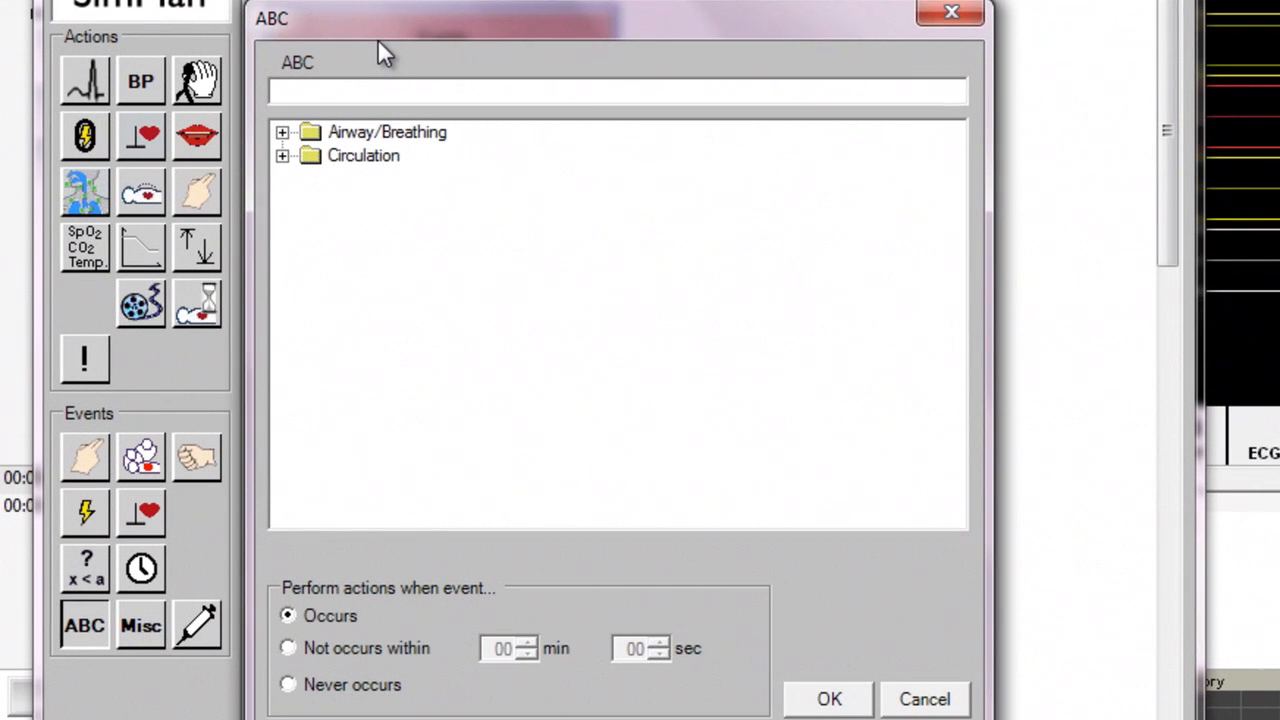
{"action": "left_click", "coordinate": [283, 133]}
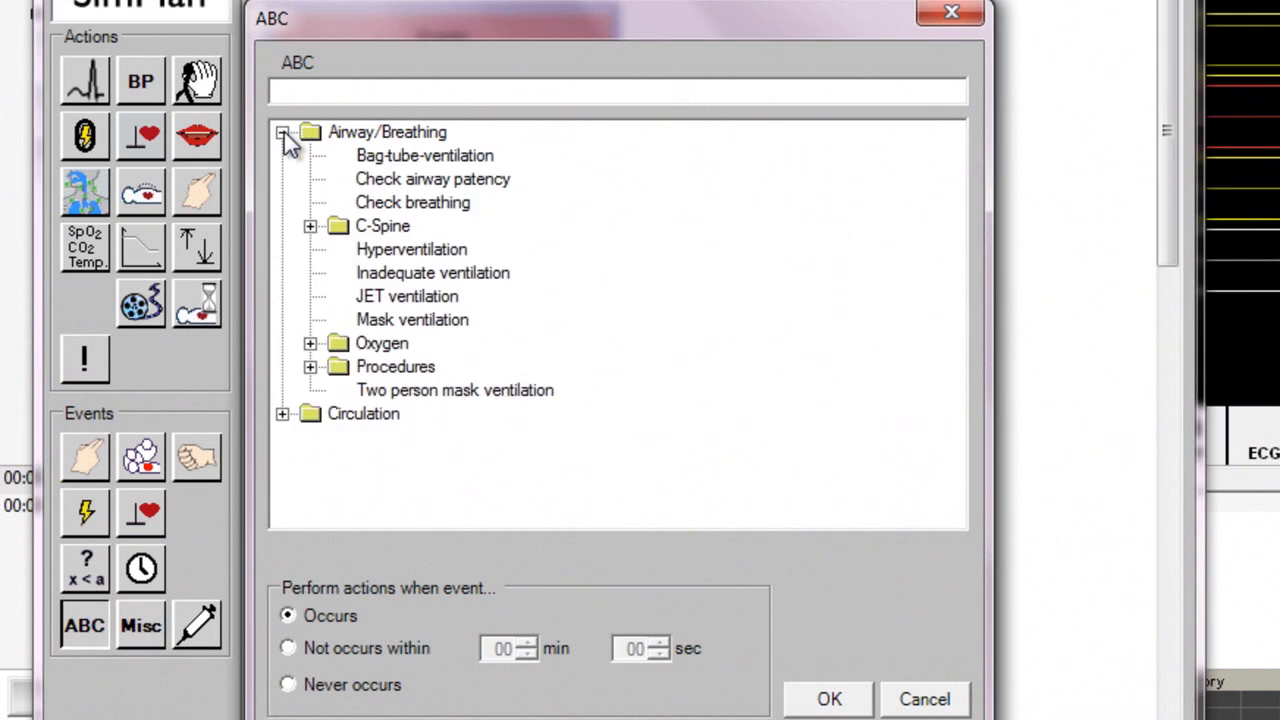
{"action": "left_click", "coordinate": [310, 343]}
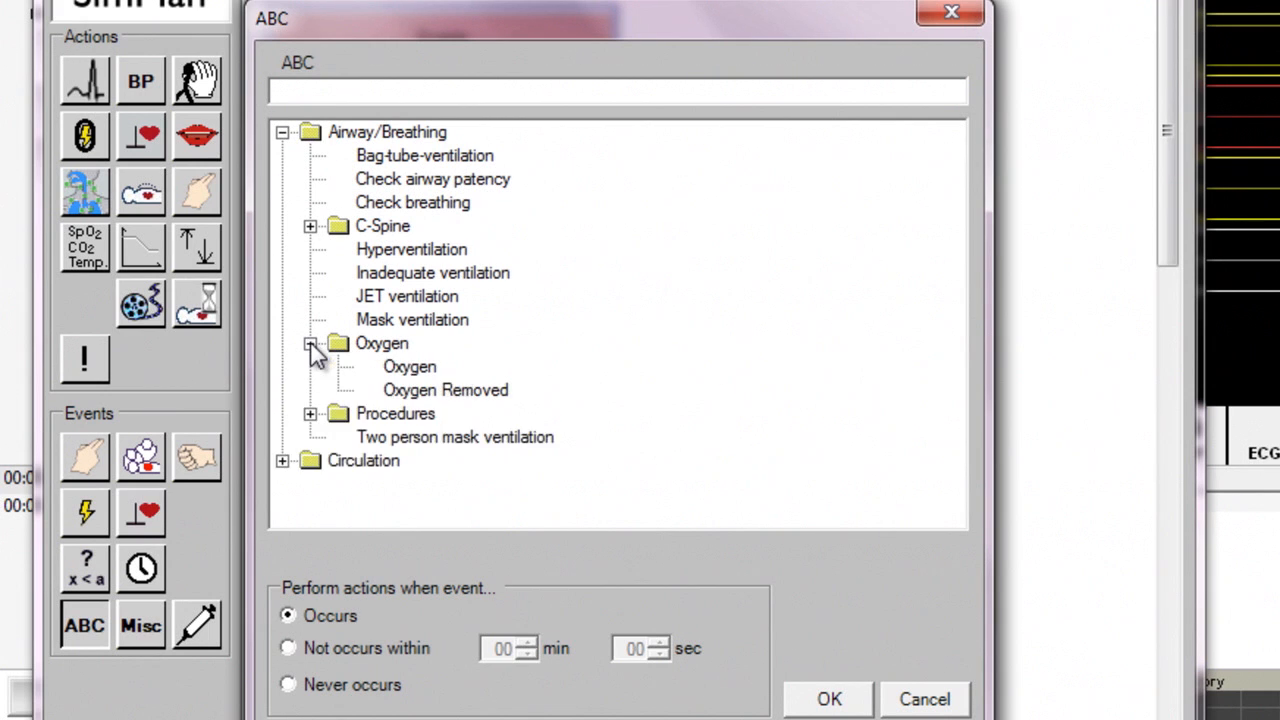
{"action": "left_click", "coordinate": [411, 370]}
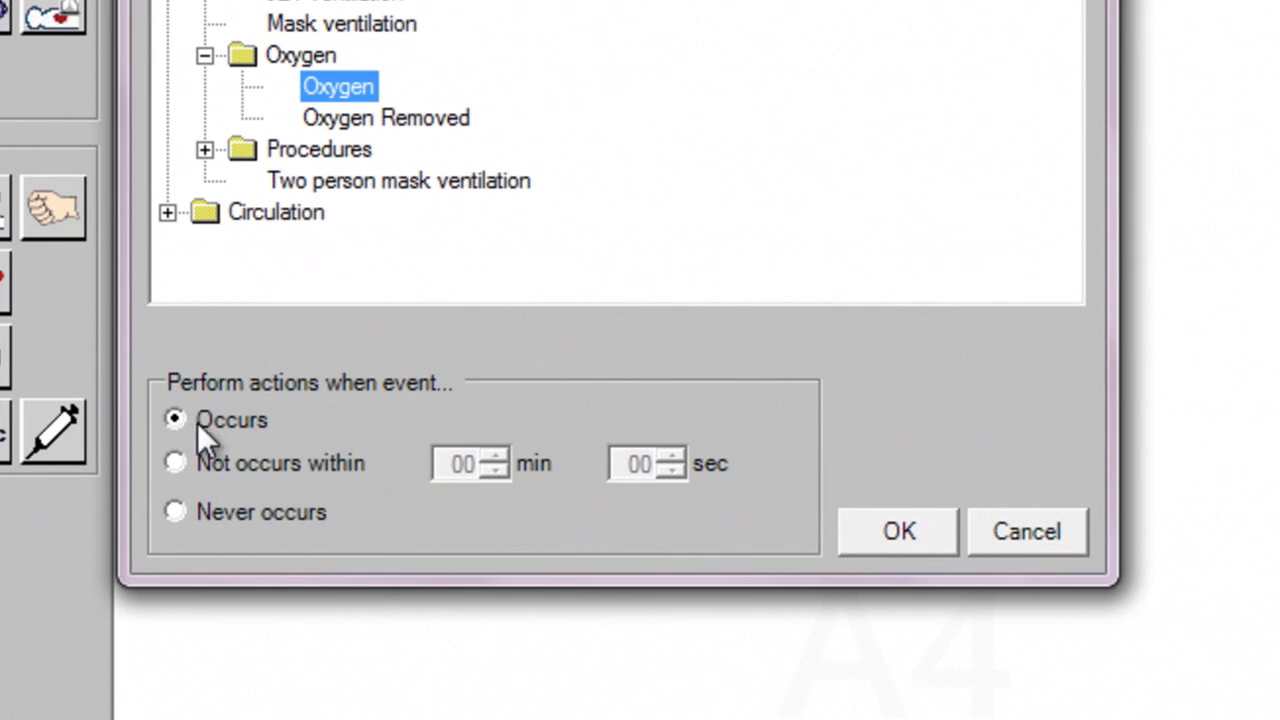
{"action": "left_click", "coordinate": [896, 532]}
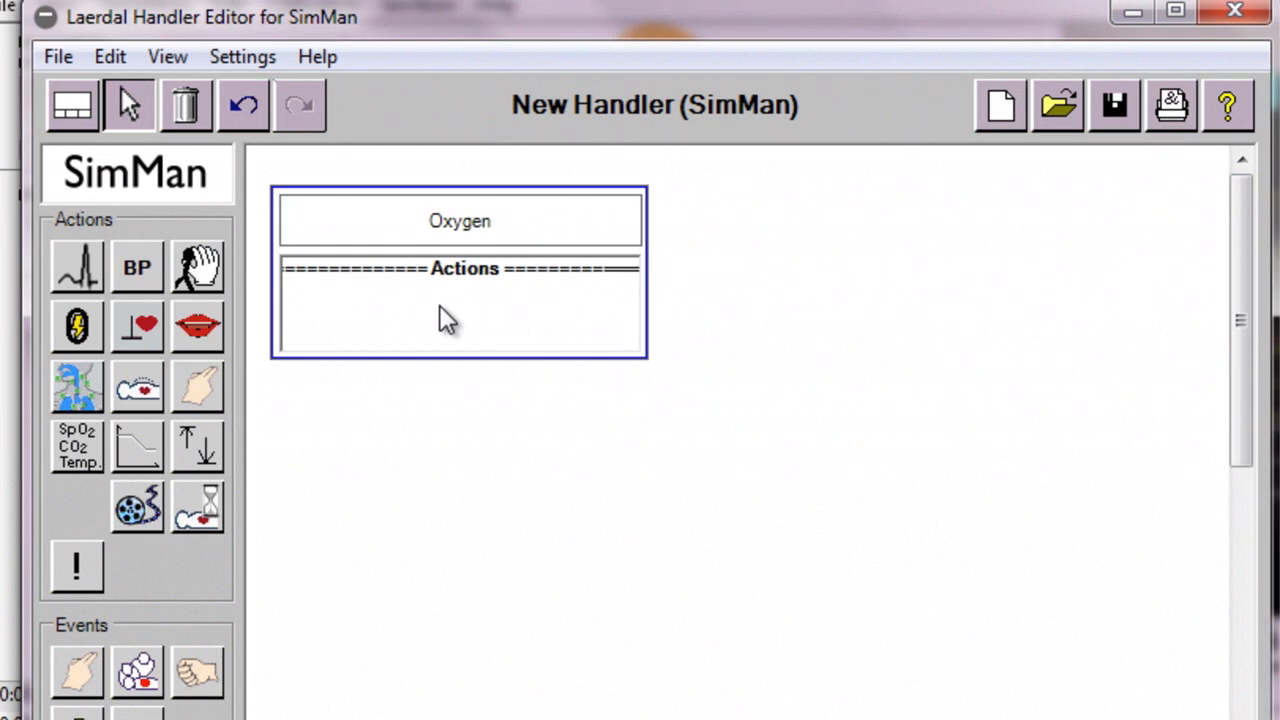
Add a Monitor Controls action to the Oxygen frame that changes SpO2 to 97%
{"action": "left_click", "coordinate": [82, 455]}
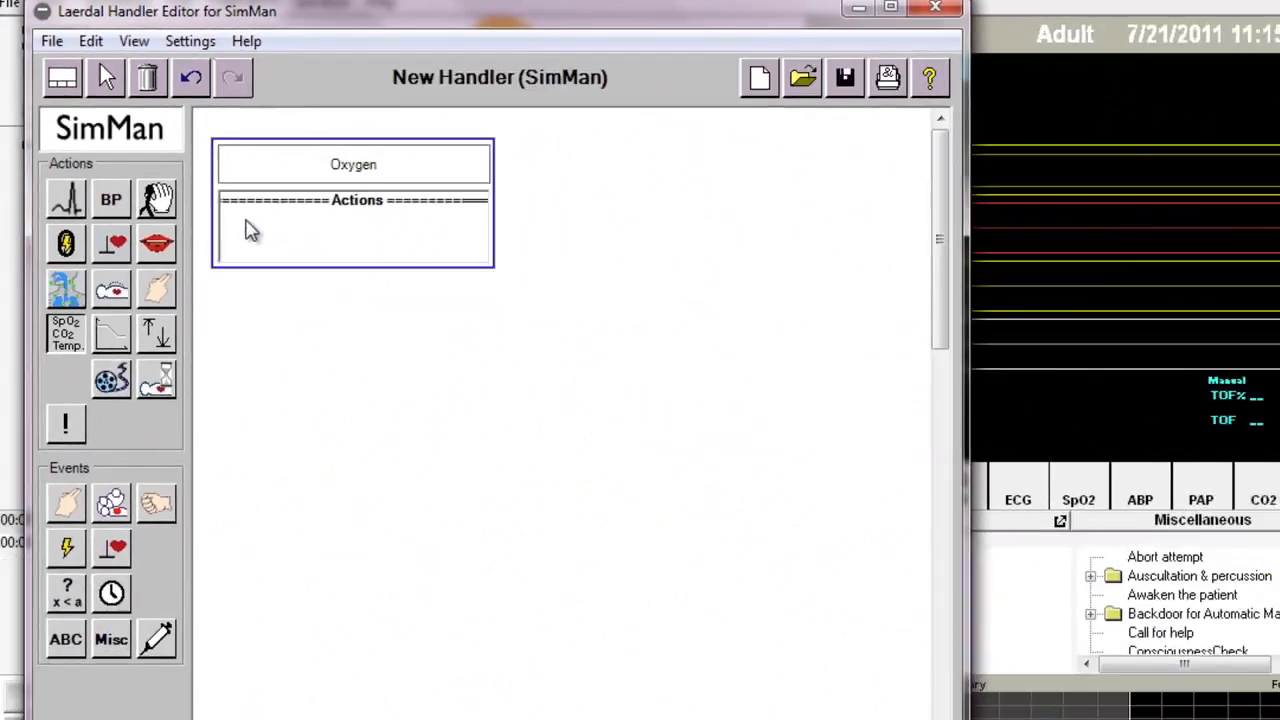
{"action": "left_click", "coordinate": [318, 308]}
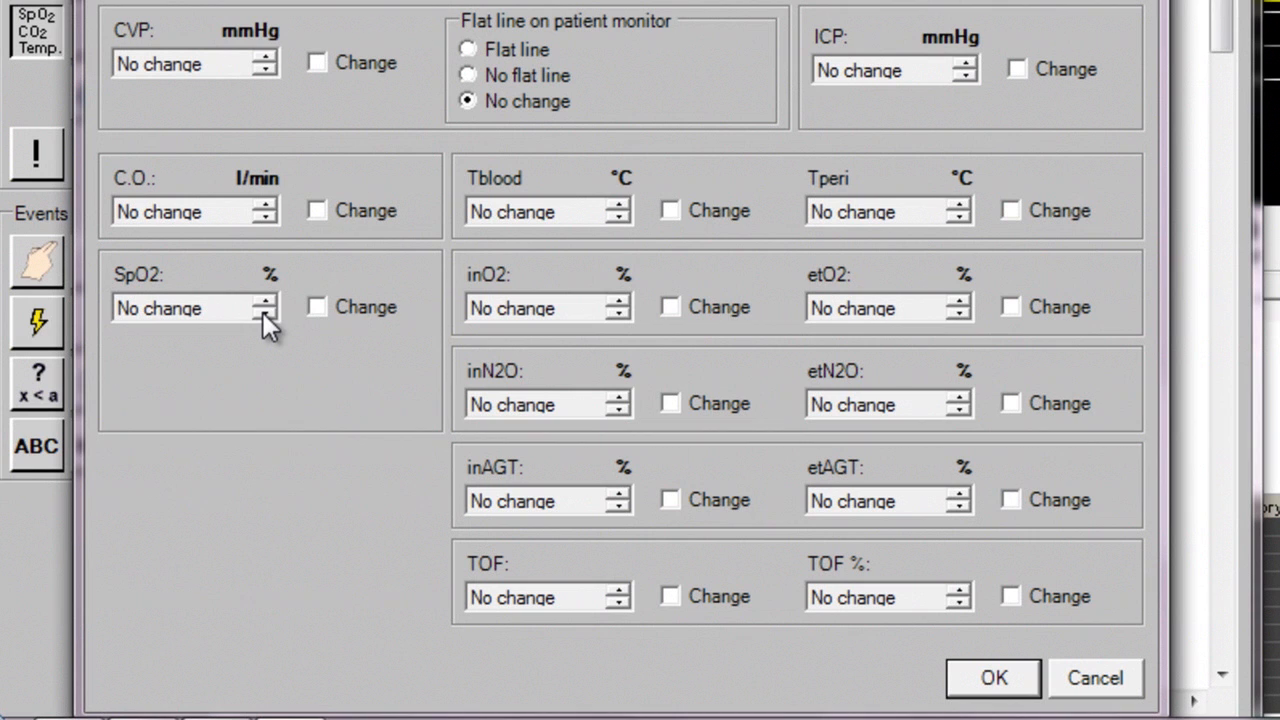
{"action": "left_click", "coordinate": [263, 313]}
{"action": "left_click", "coordinate": [263, 313]}
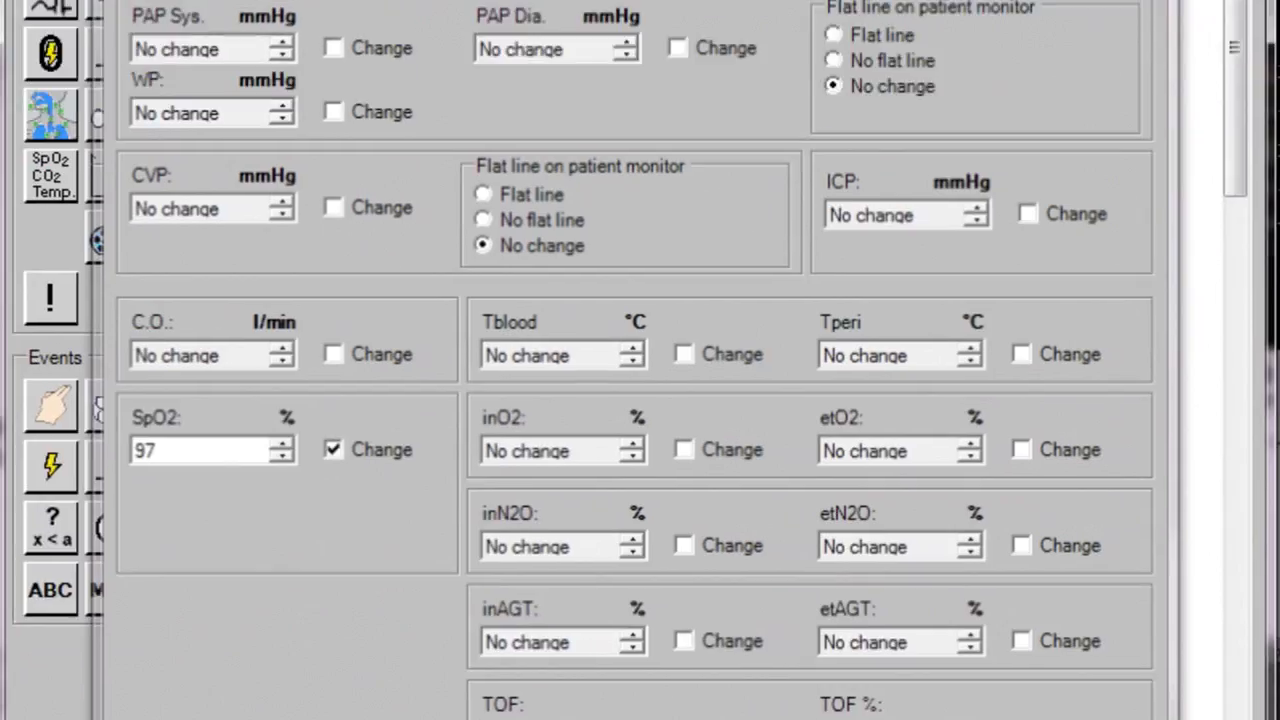
{"action": "left_click", "coordinate": [982, 680]}
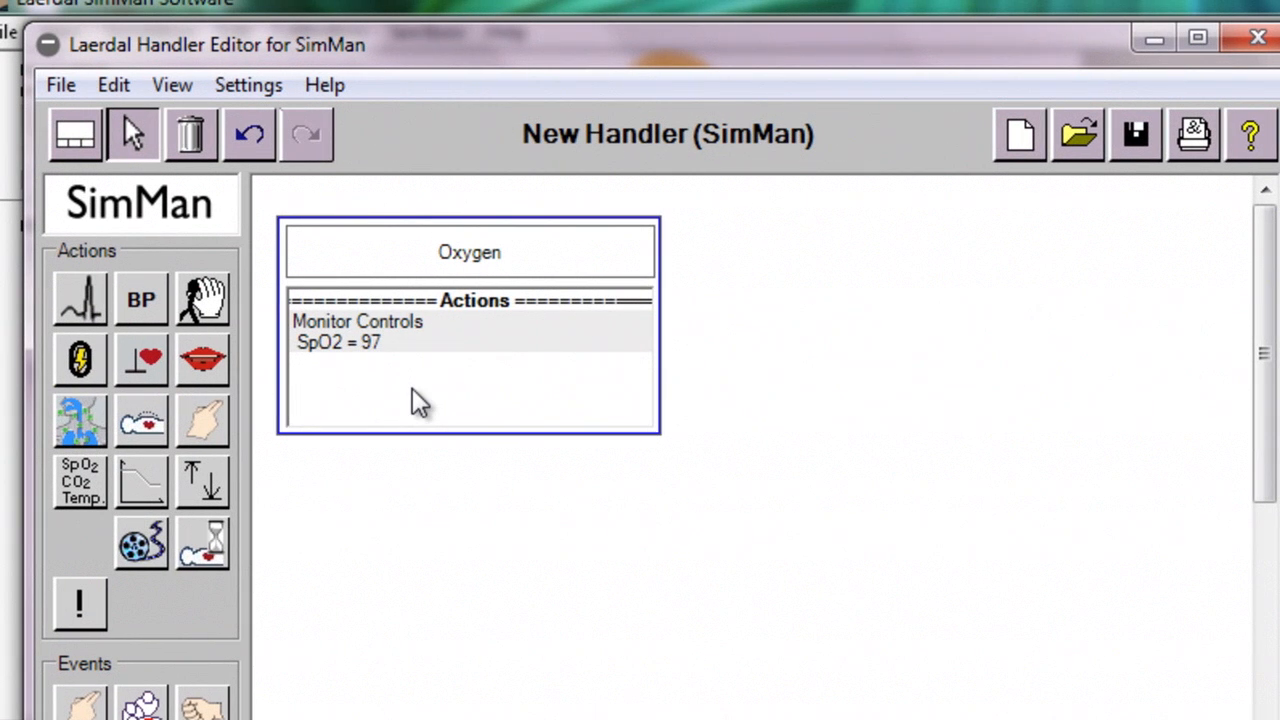
Add a Respiration action of 14 breaths per minute to the Oxygen frame, with CO2 exhalation at No change
{"action": "left_click", "coordinate": [140, 425]}
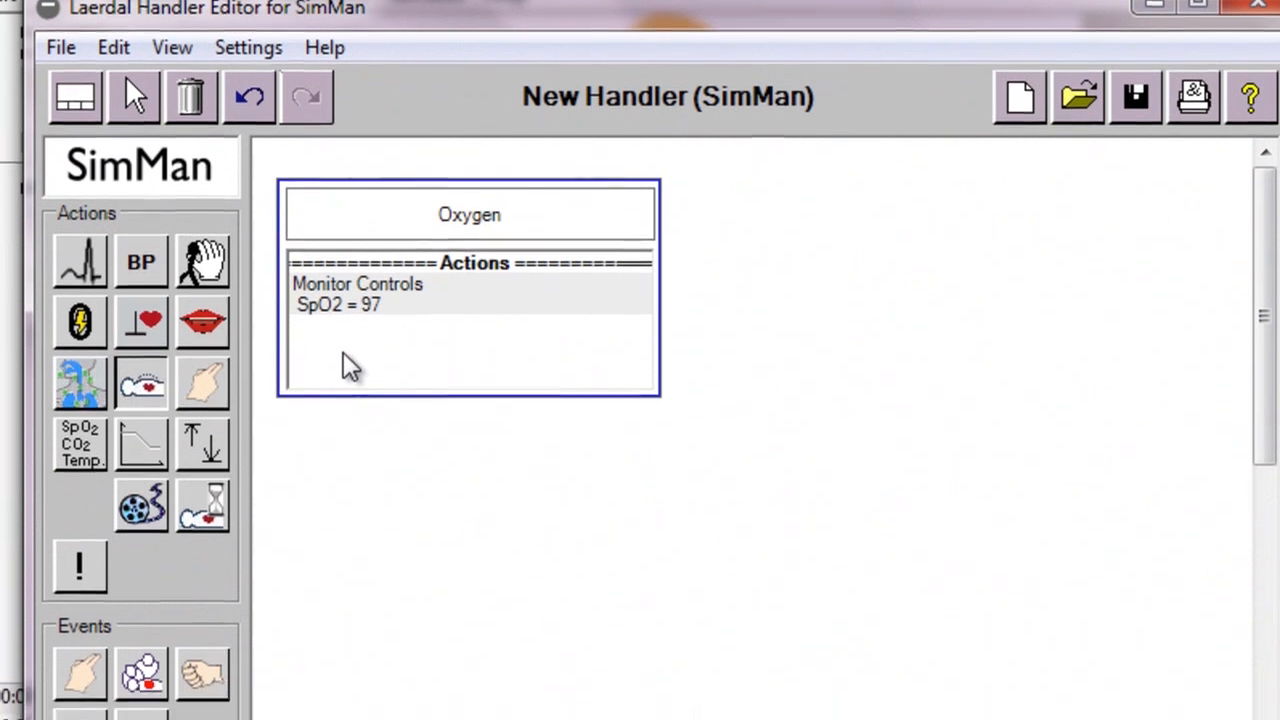
{"action": "left_click", "coordinate": [345, 400]}
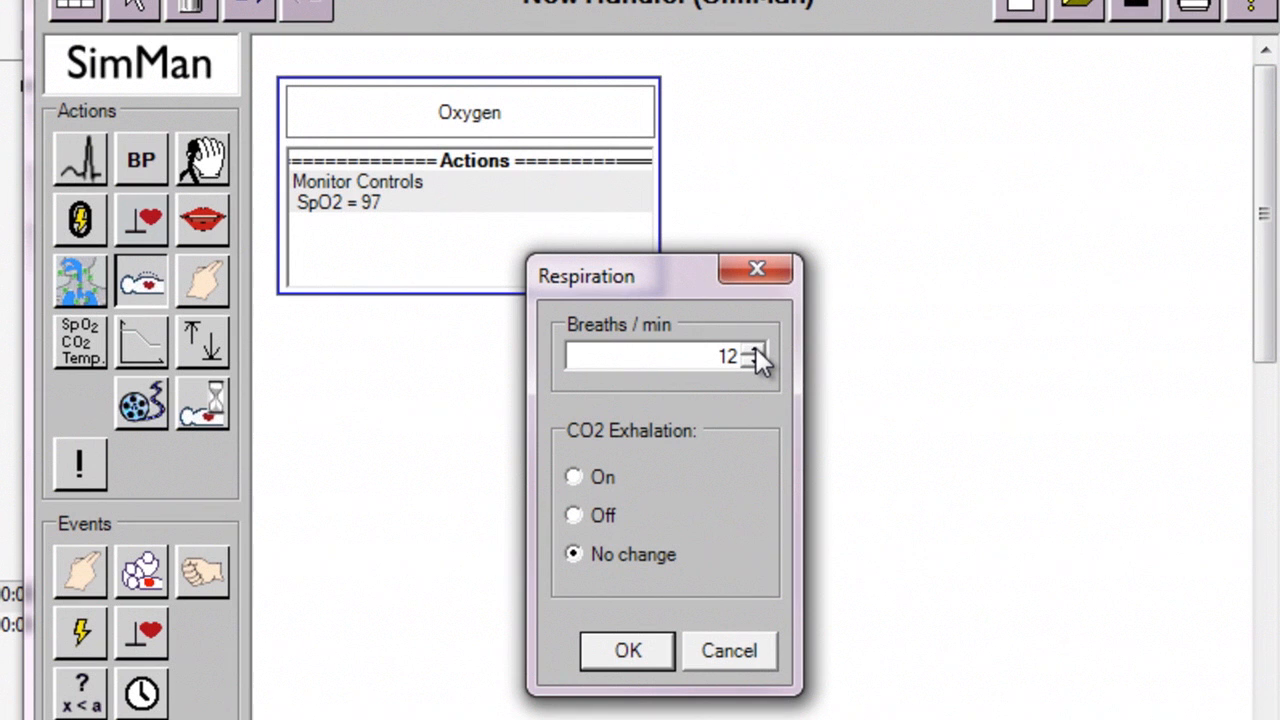
{"action": "left_click", "coordinate": [754, 350]}
{"action": "left_click", "coordinate": [754, 350]}
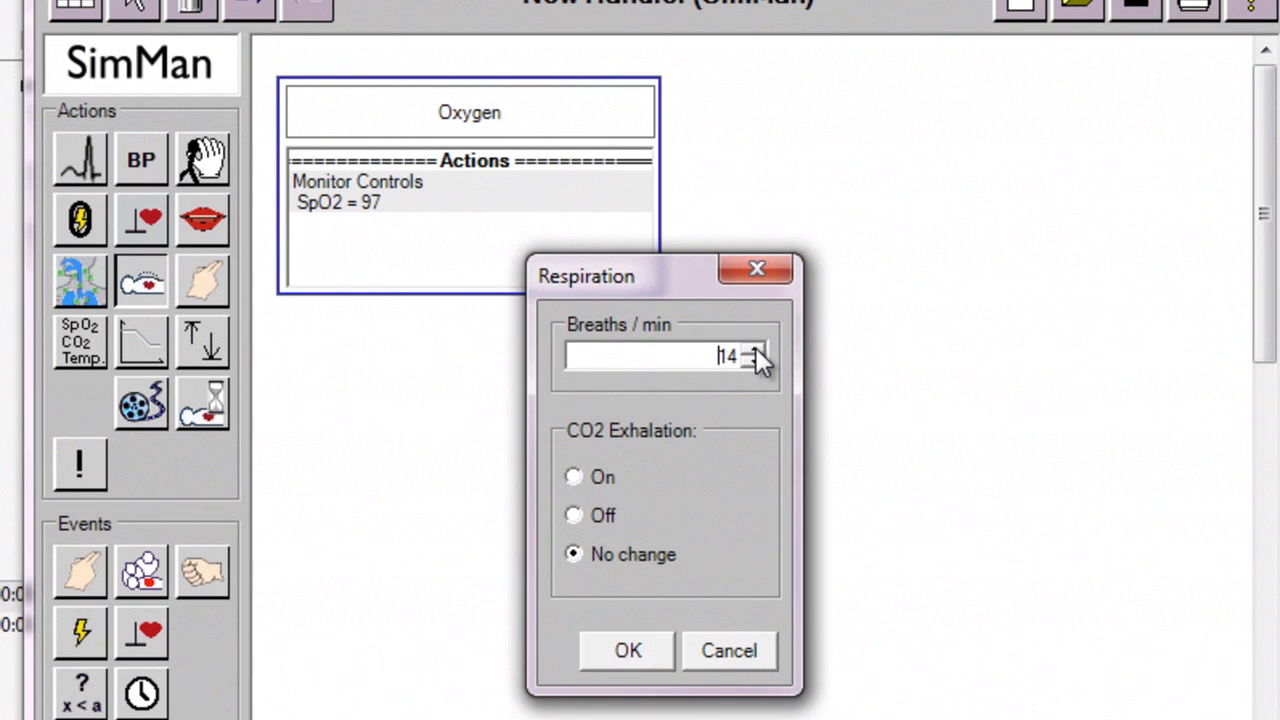
{"action": "left_click", "coordinate": [621, 653]}
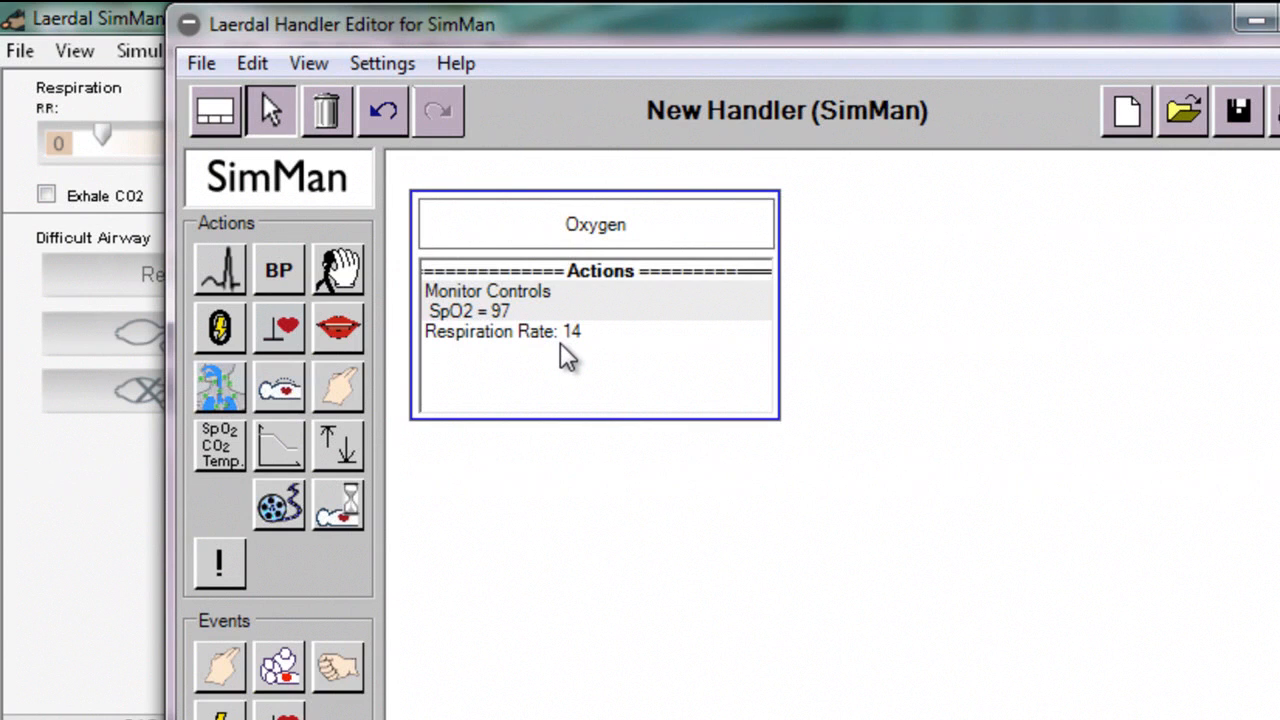
Start a comment action for the Oxygen frame reading "Good Job", with grade N/A, and mark it as Correct step
{"action": "left_click", "coordinate": [221, 566]}
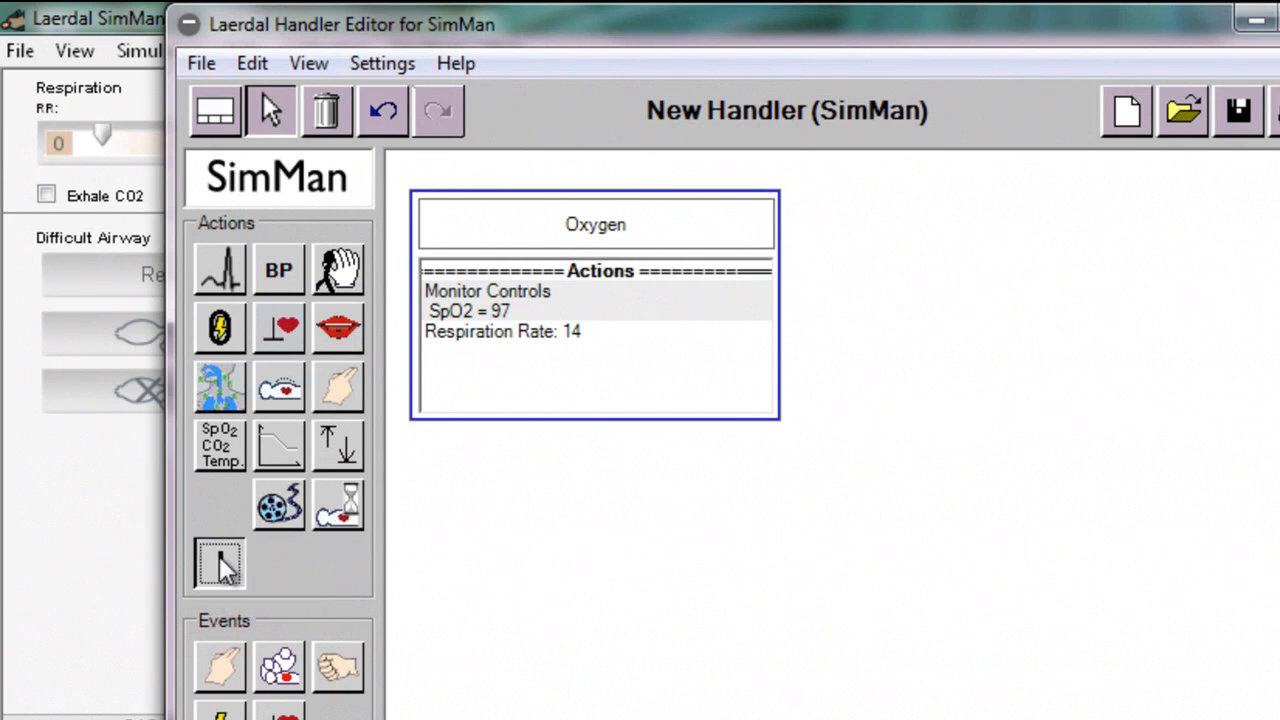
{"action": "left_click", "coordinate": [502, 377]}
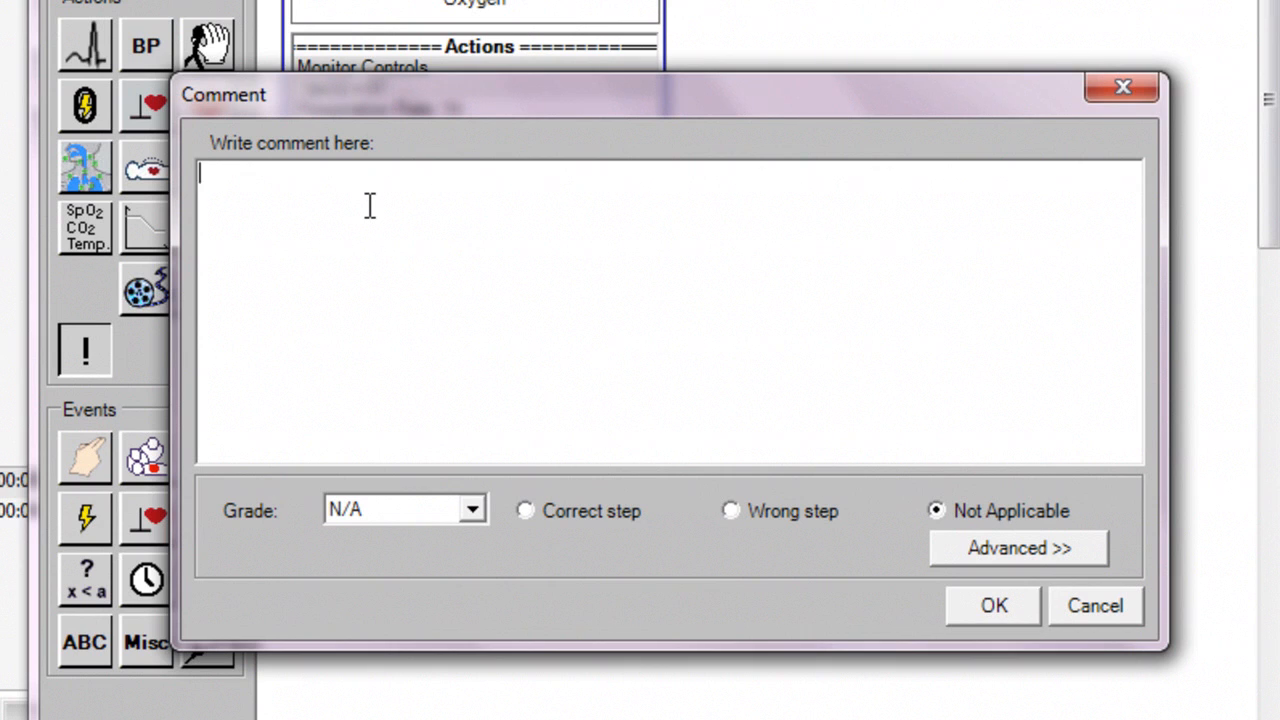
{"action": "type", "text": "Good Job"}
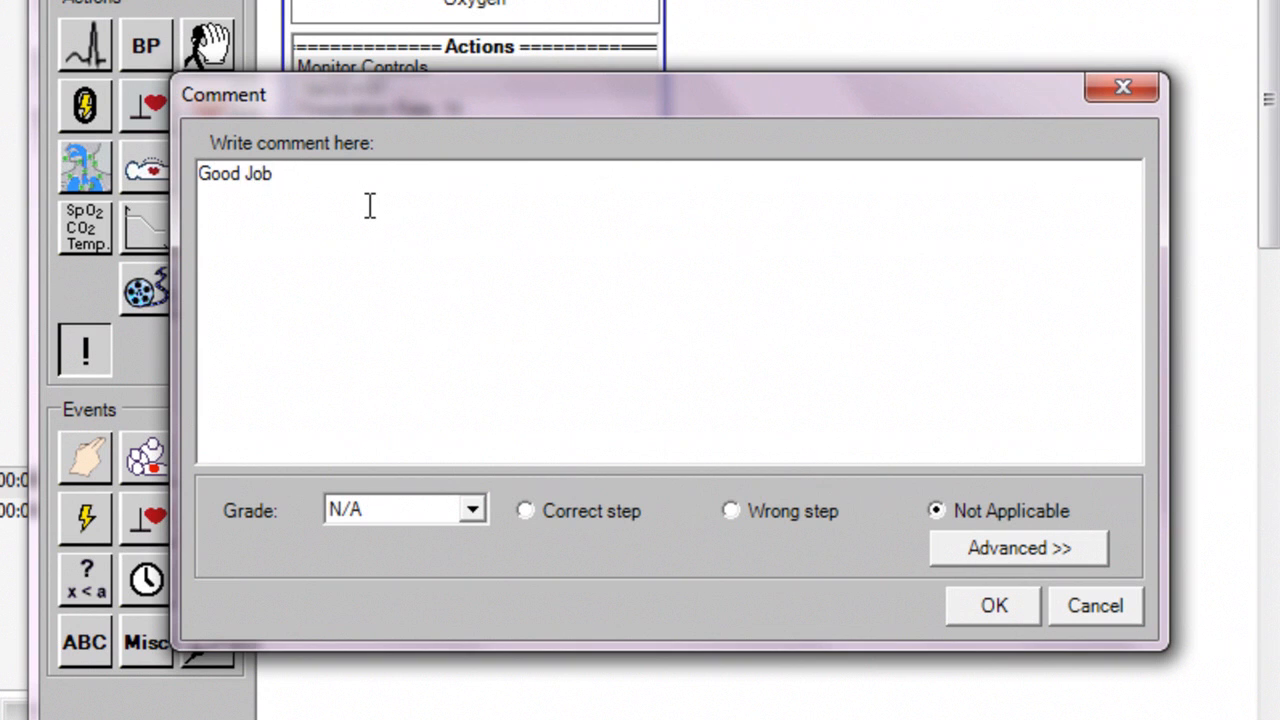
{"action": "left_click", "coordinate": [474, 510]}
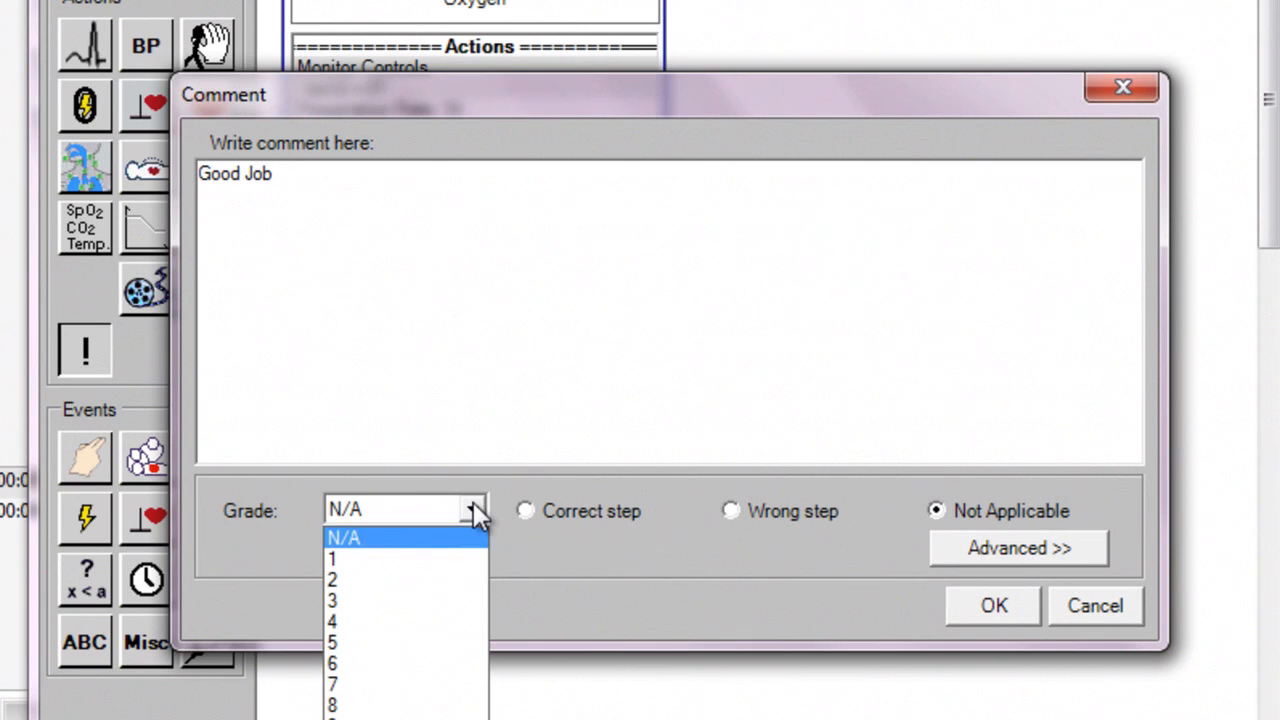
{"action": "left_click", "coordinate": [474, 510]}
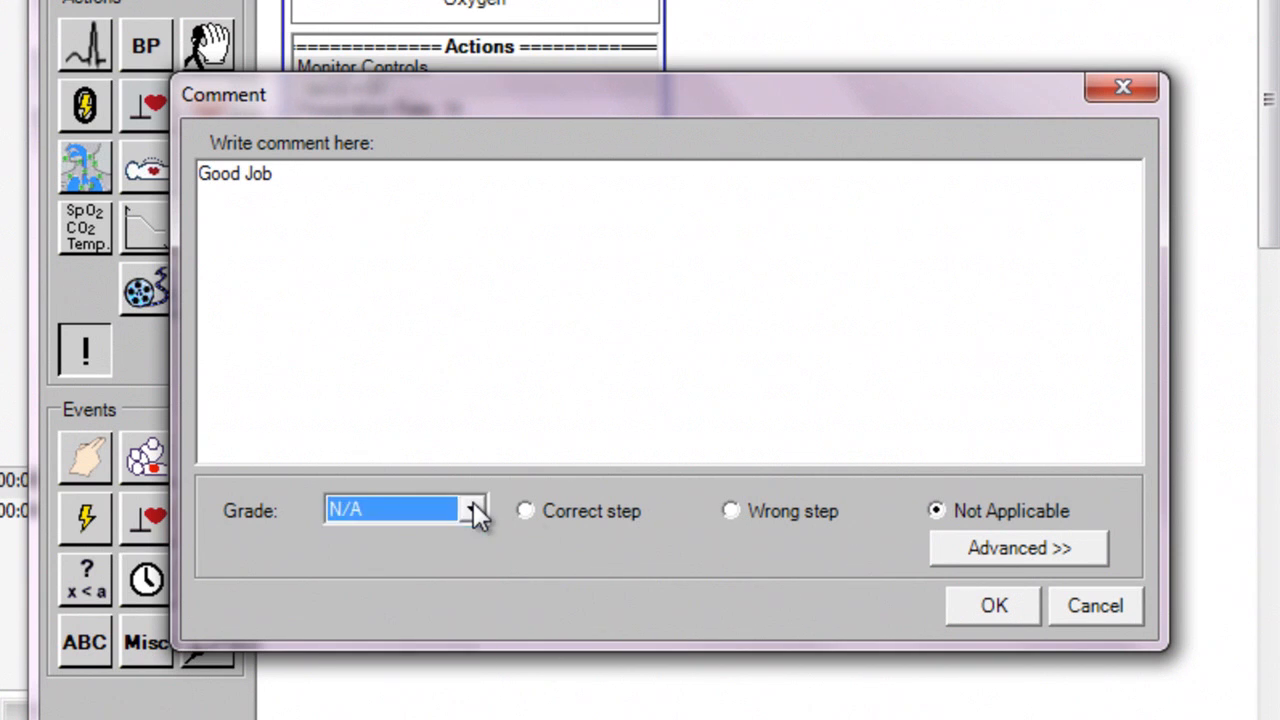
{"action": "left_click", "coordinate": [526, 510]}
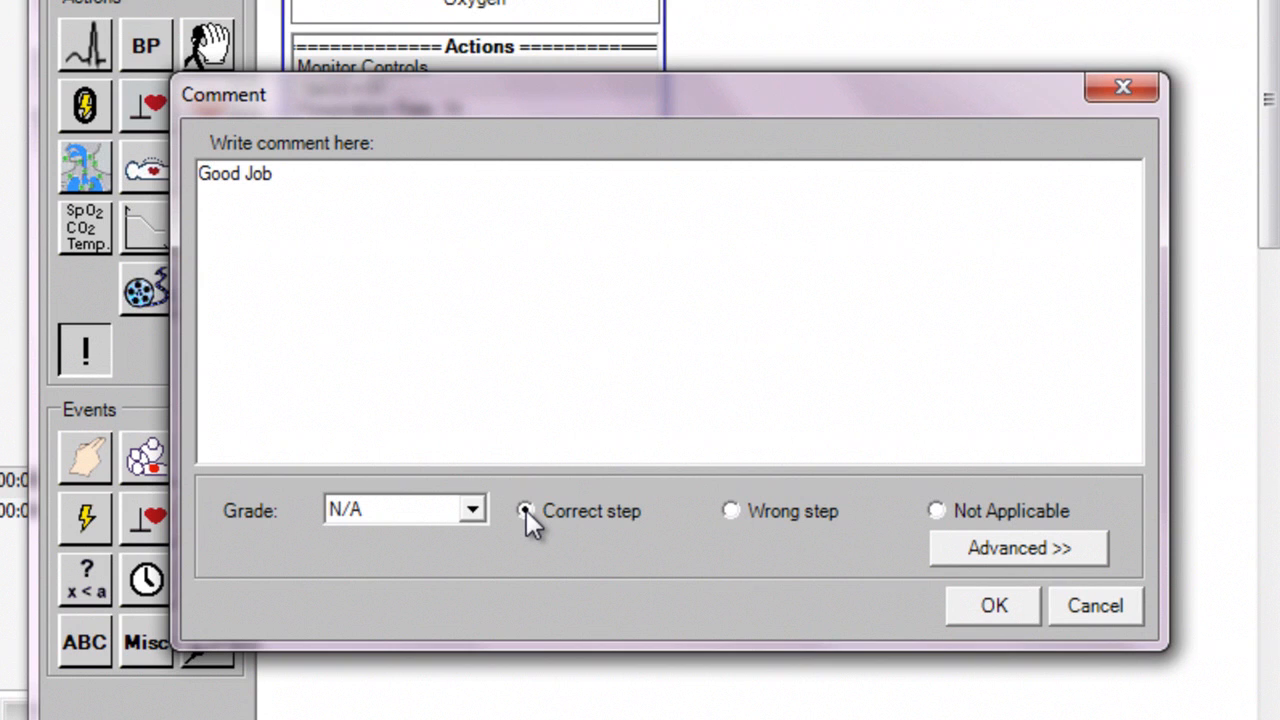
Clear the comment's text and add the comment to the Oxygen frame's actions
{"action": "left_click", "coordinate": [314, 172]}
{"action": "key", "text": "BackSpace"}
{"action": "key", "text": "BackSpace"}
{"action": "key", "text": "BackSpace"}
{"action": "key", "text": "BackSpace"}
{"action": "key", "text": "BackSpace"}
{"action": "key", "text": "BackSpace"}
{"action": "key", "text": "BackSpace"}
{"action": "key", "text": "BackSpace"}
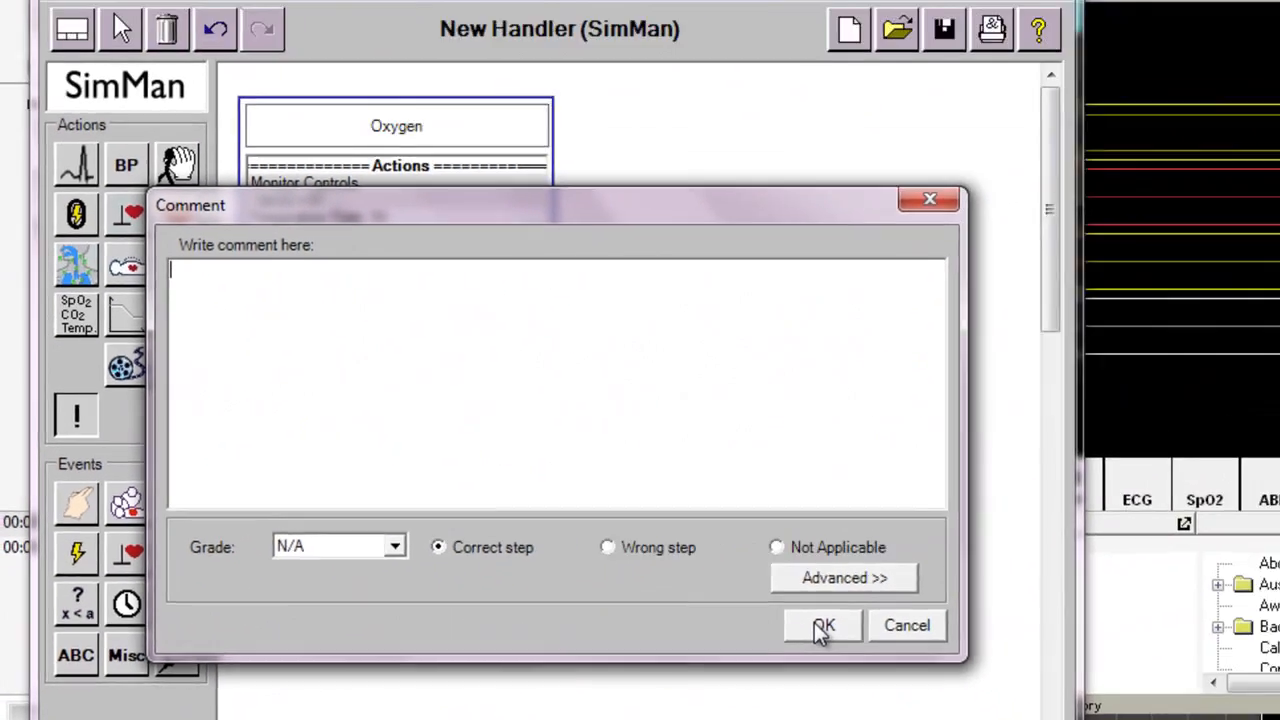
{"action": "left_click", "coordinate": [990, 607]}
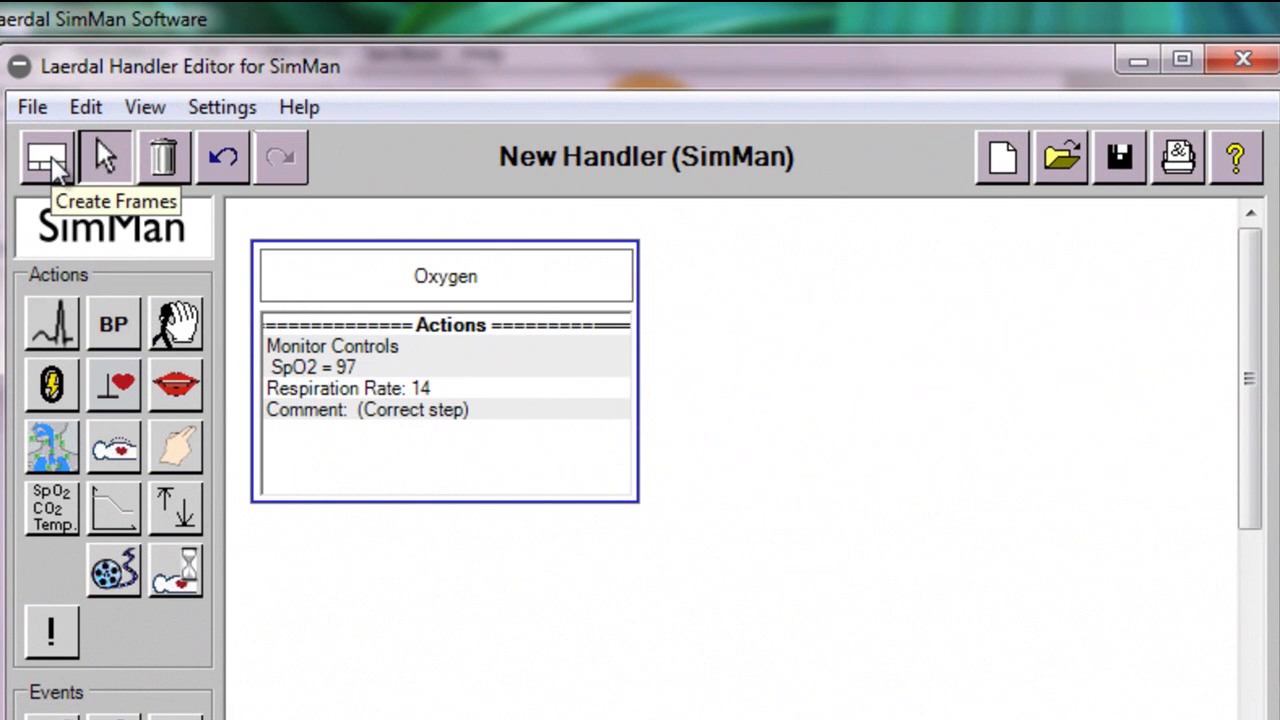
Create a second, empty event frame to the right of the Oxygen frame and select it
{"action": "left_click", "coordinate": [52, 165]}
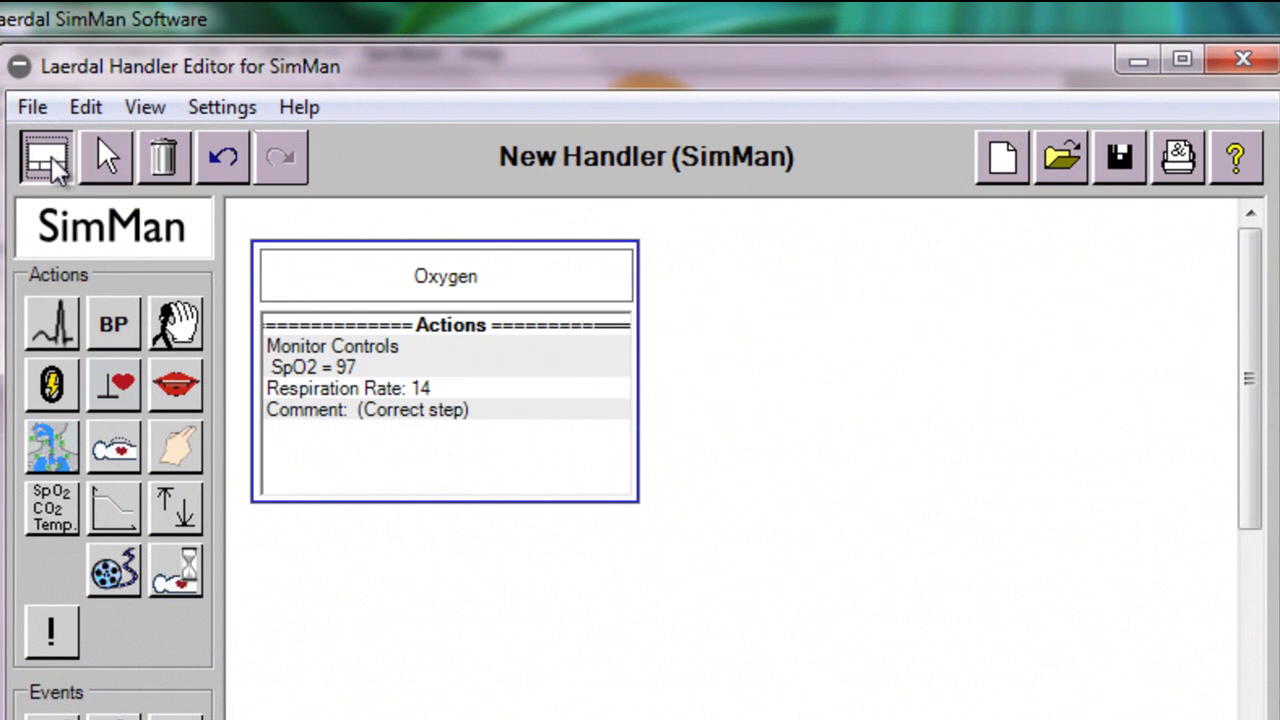
{"action": "left_click", "coordinate": [738, 292]}
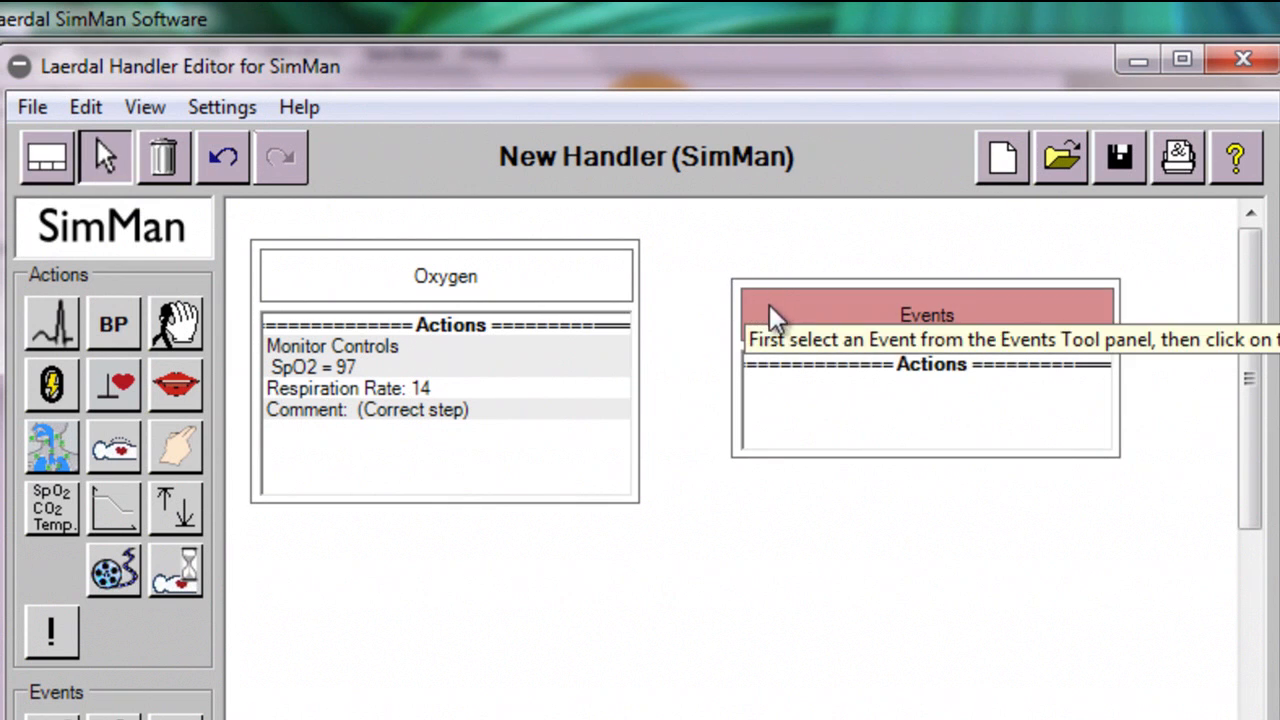
{"action": "left_click", "coordinate": [800, 405]}
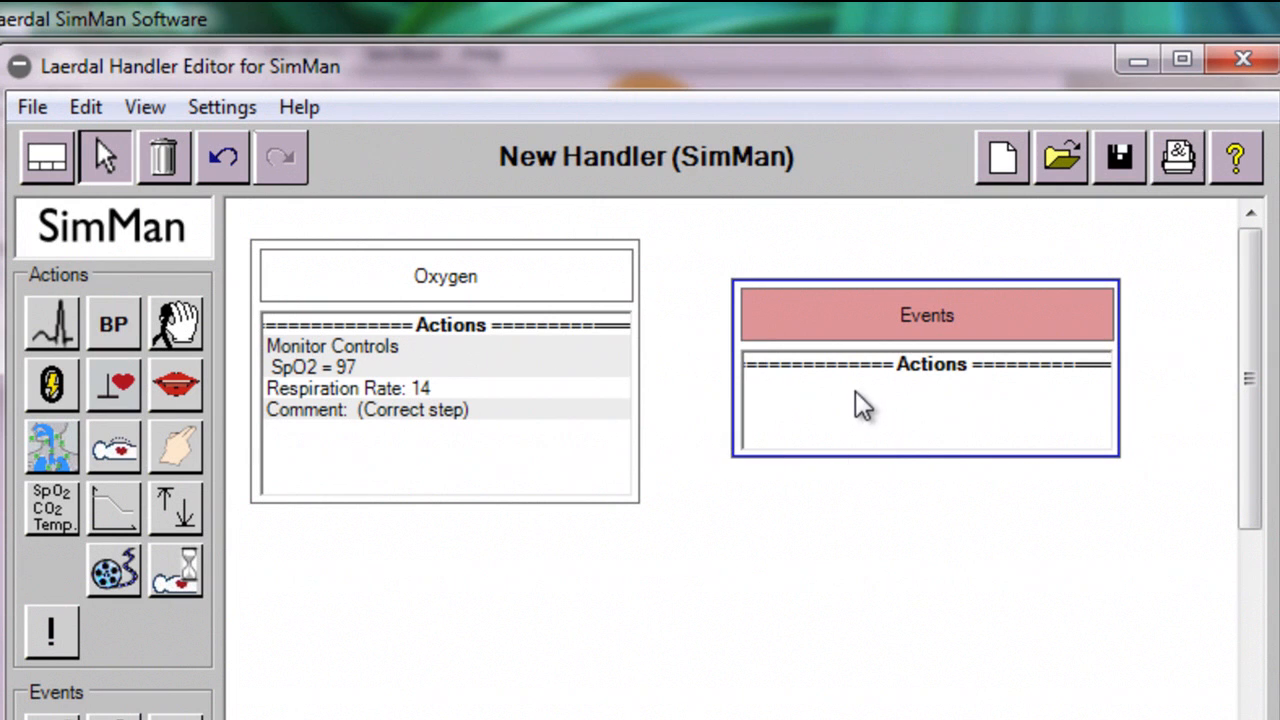
Delete the selected empty event frame and save the handler as Oxygen in the handlers folder
{"action": "left_click", "coordinate": [165, 165]}
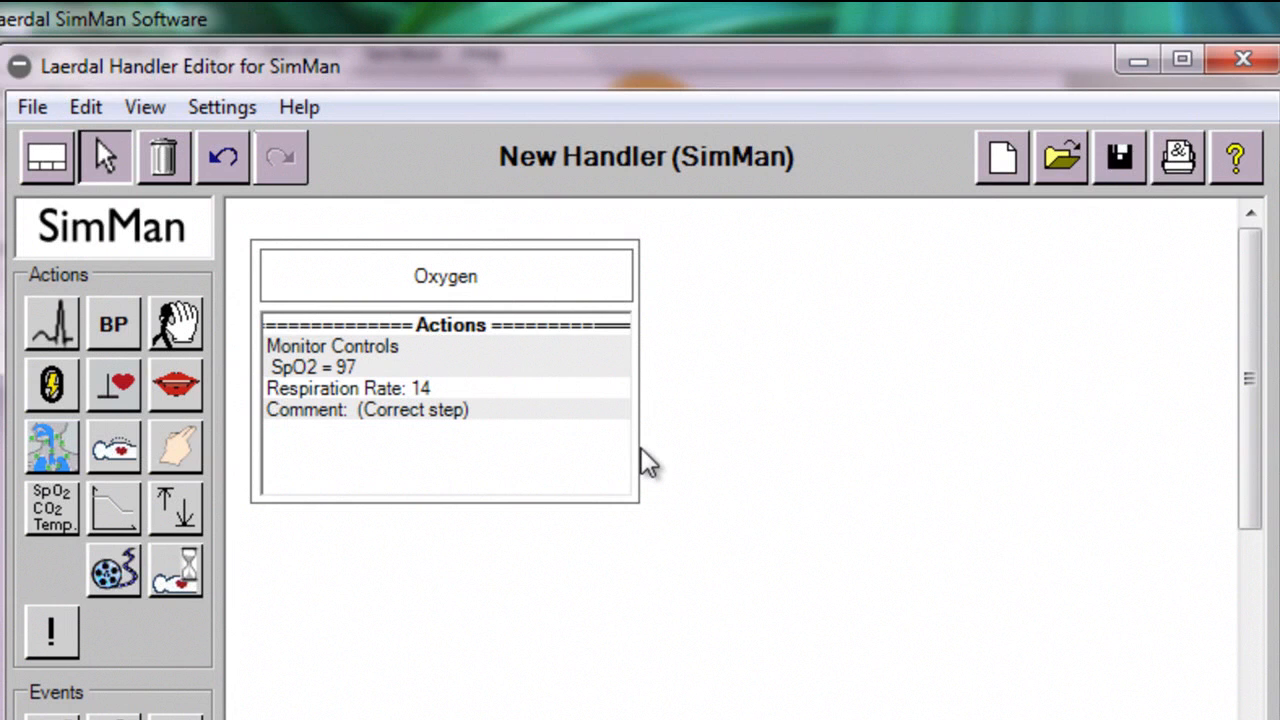
{"action": "left_click", "coordinate": [1121, 160]}
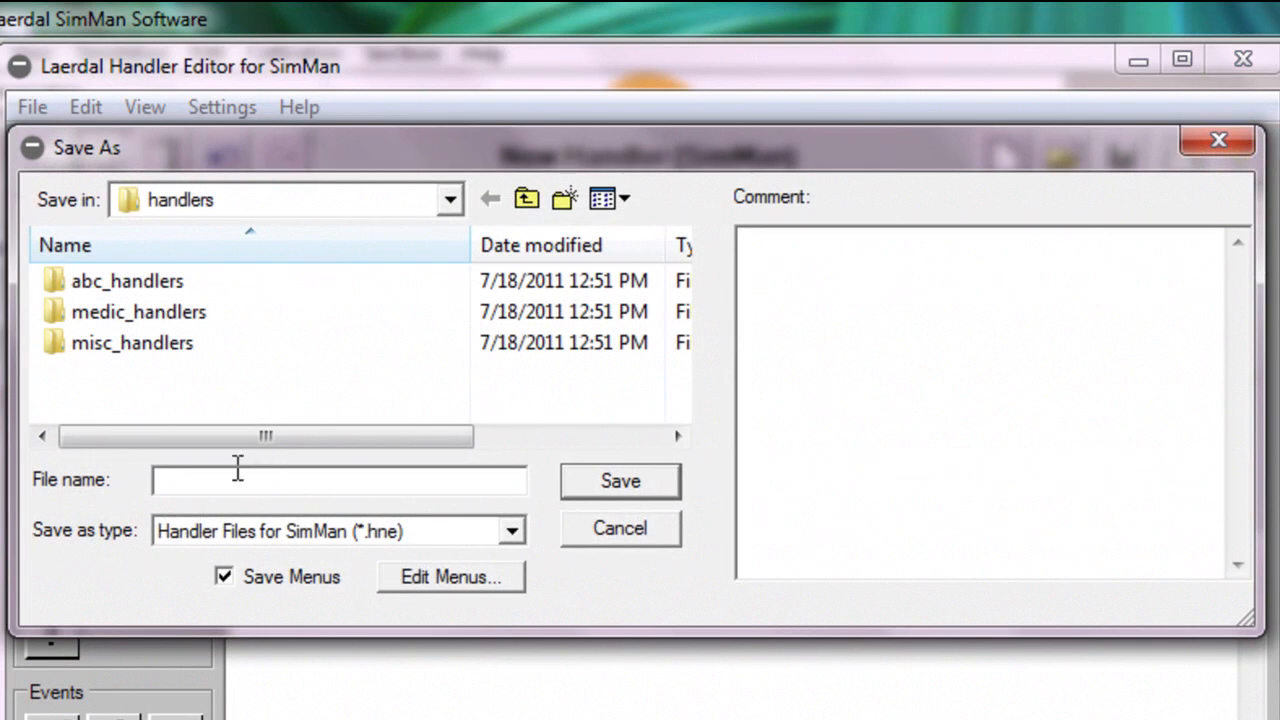
{"action": "type", "text": "Oxygen"}
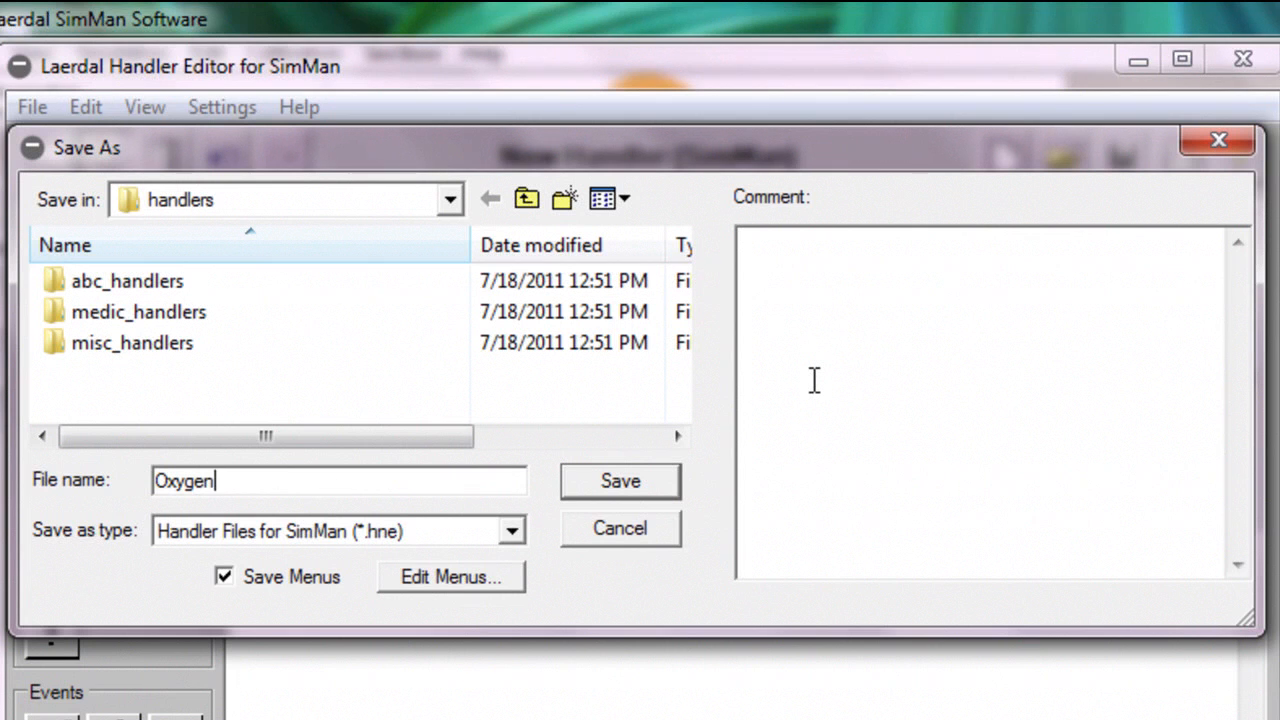
{"action": "left_click", "coordinate": [613, 481]}
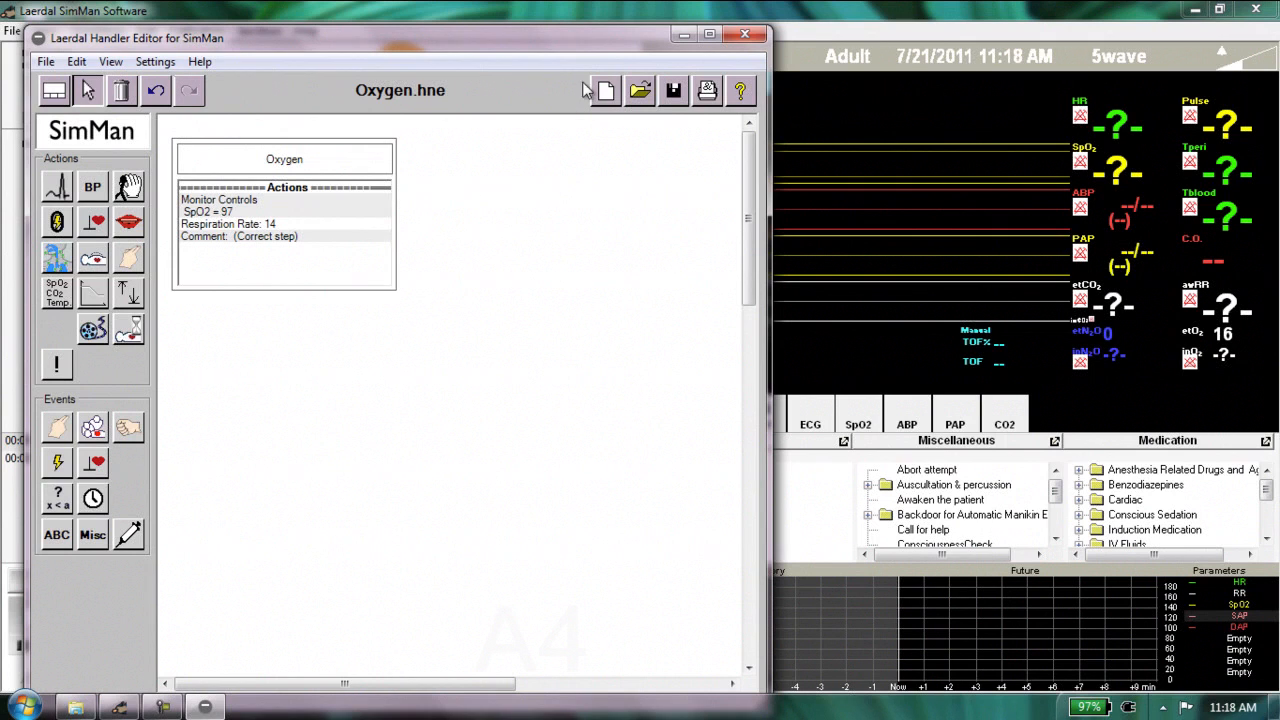
Minimize the Handler Editor to return to the SimMan software and start the Oxygen Test scenario, ending the current scenario without debriefing
{"action": "left_click", "coordinate": [685, 37]}
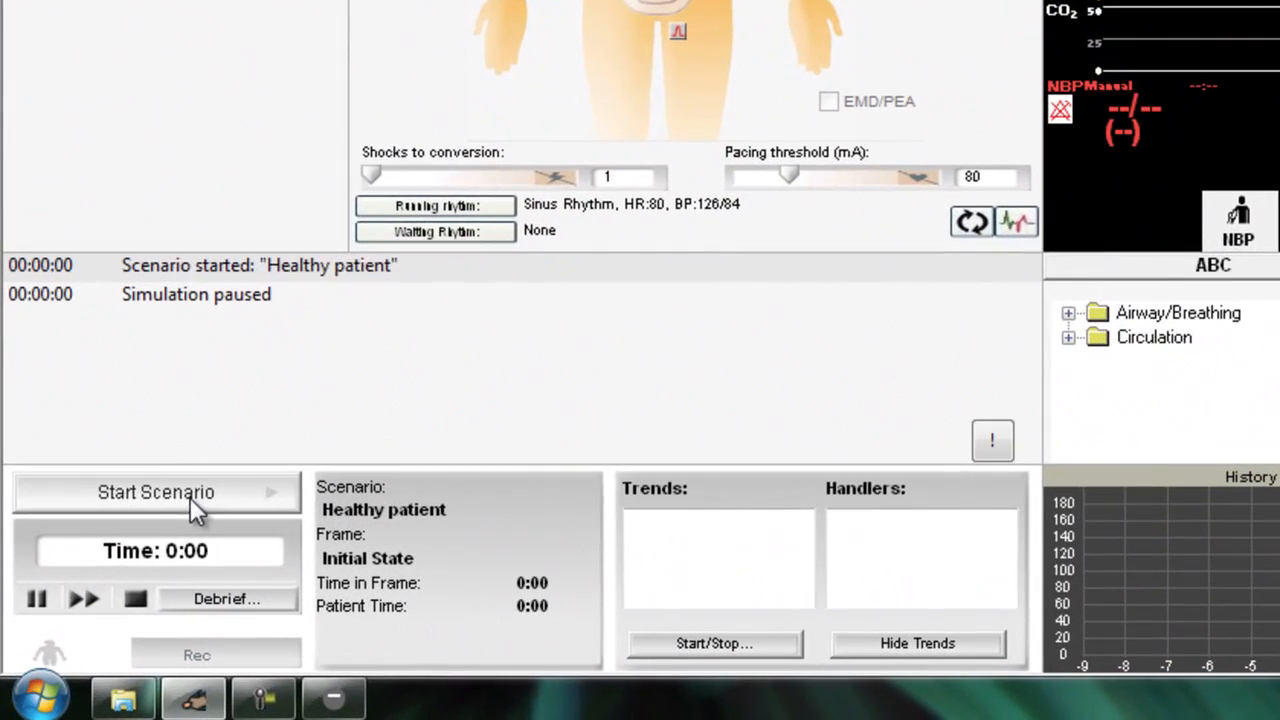
{"action": "left_click", "coordinate": [117, 583]}
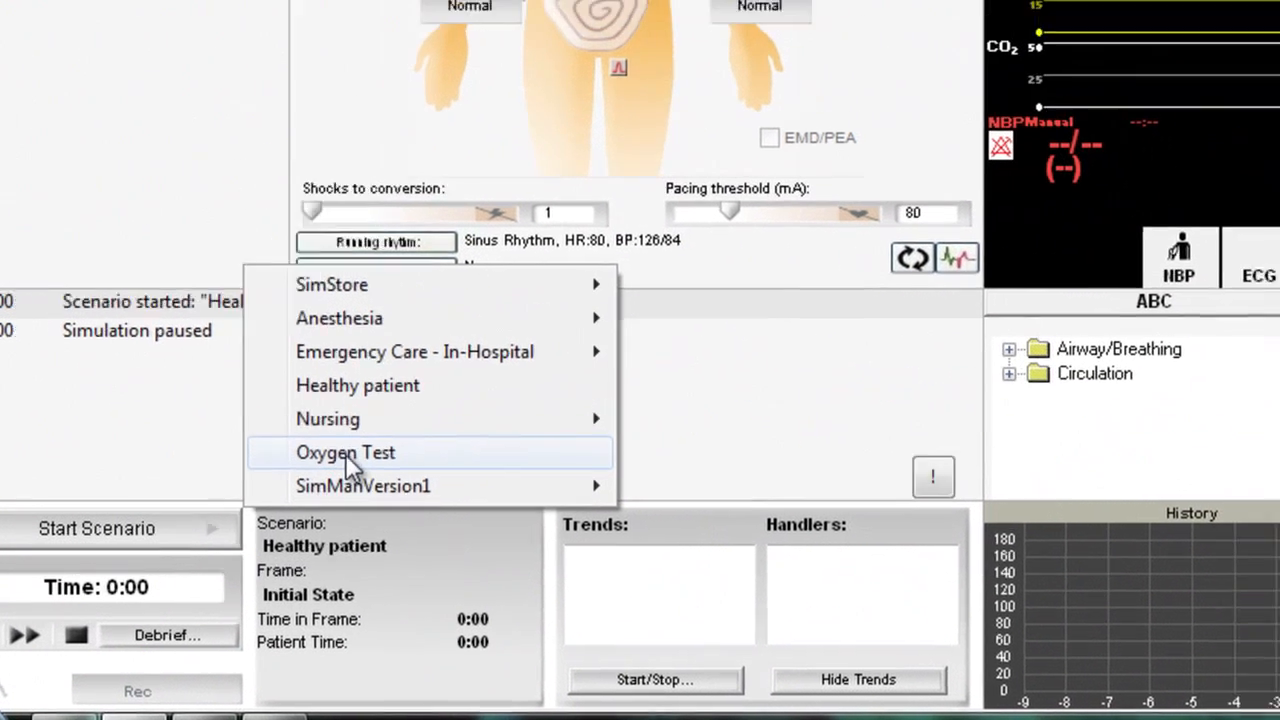
{"action": "left_click", "coordinate": [405, 418]}
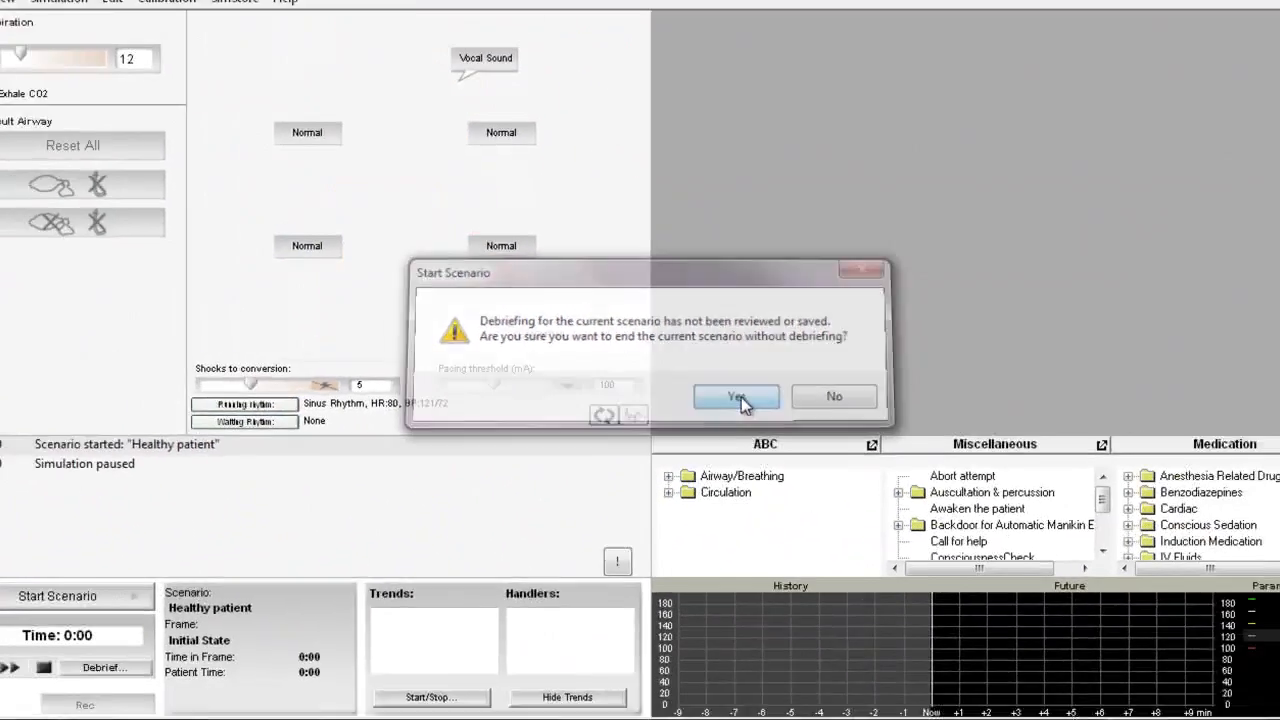
{"action": "left_click", "coordinate": [836, 398]}
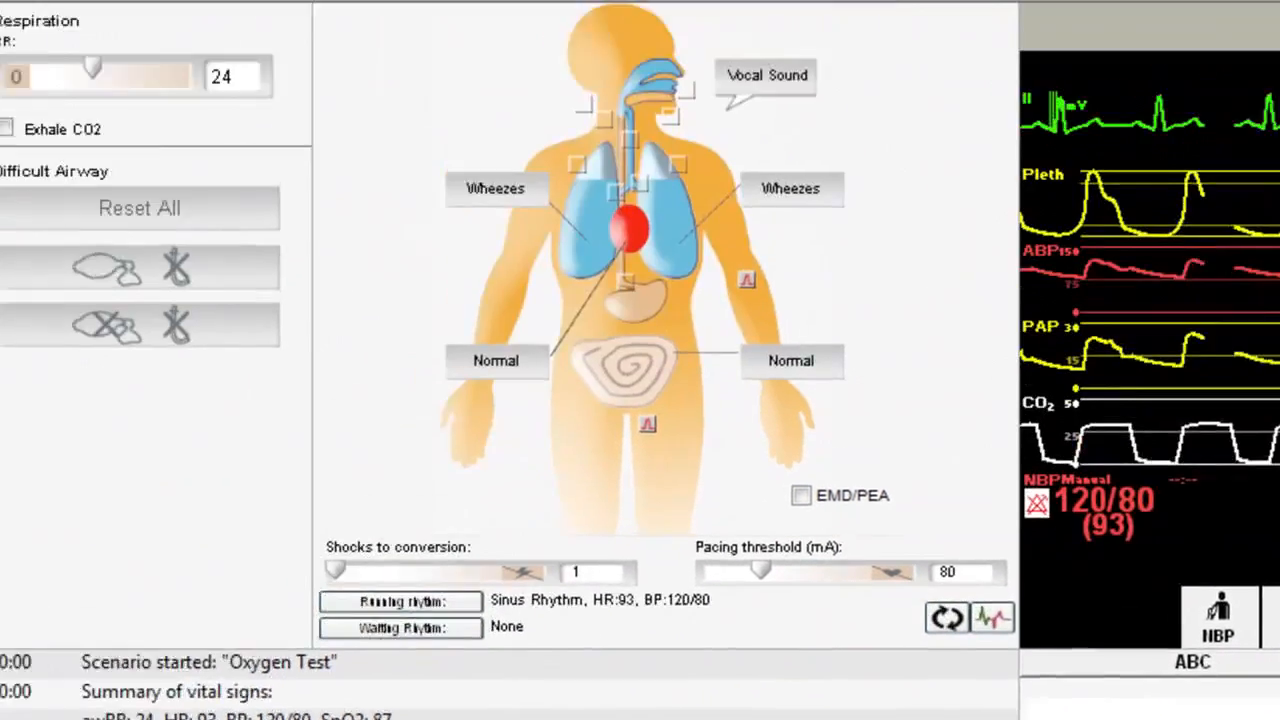
Start the Oxygen.hne handler for the running scenario and close the Trend & Handler Control window
{"action": "left_click", "coordinate": [418, 643]}
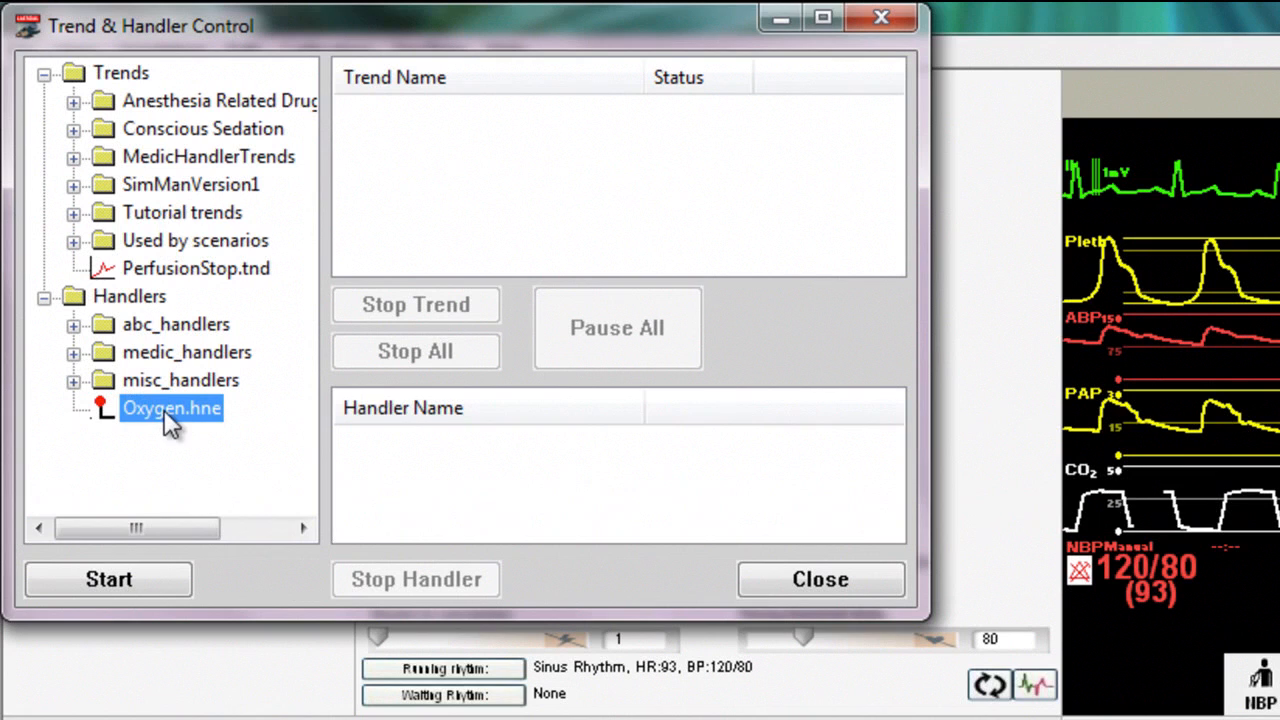
{"action": "left_click", "coordinate": [114, 582]}
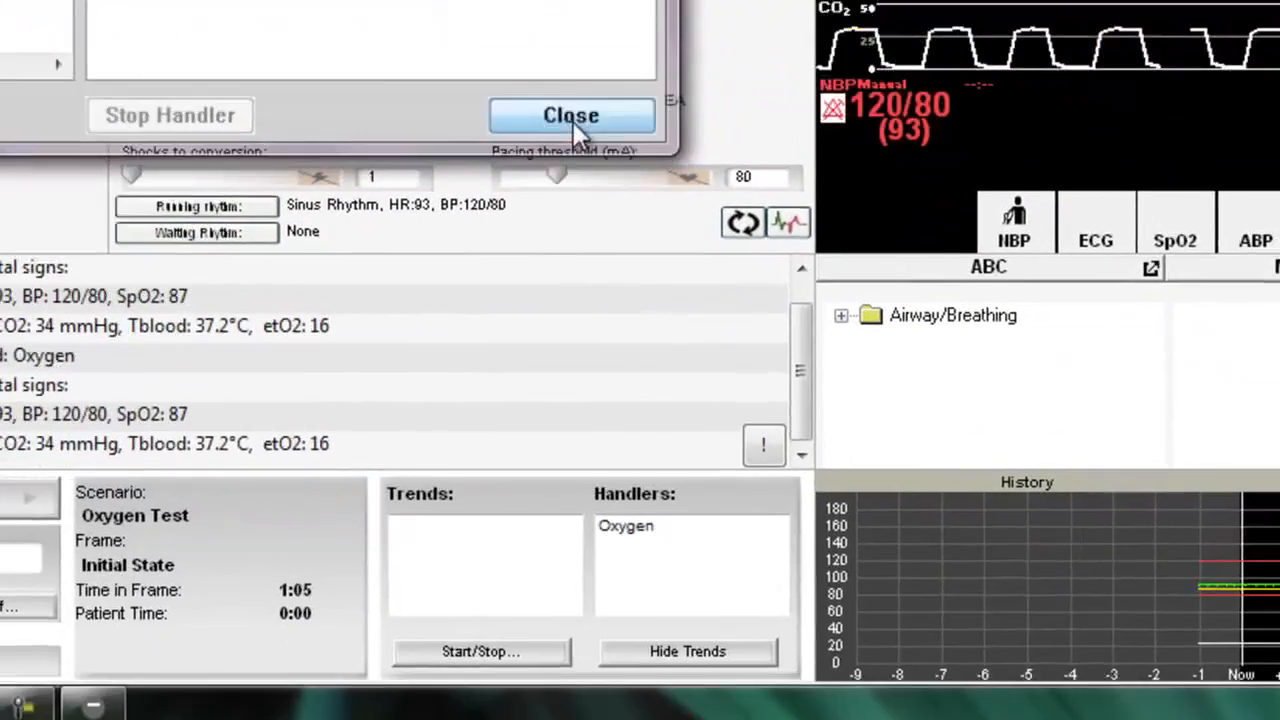
{"action": "left_click", "coordinate": [818, 581]}
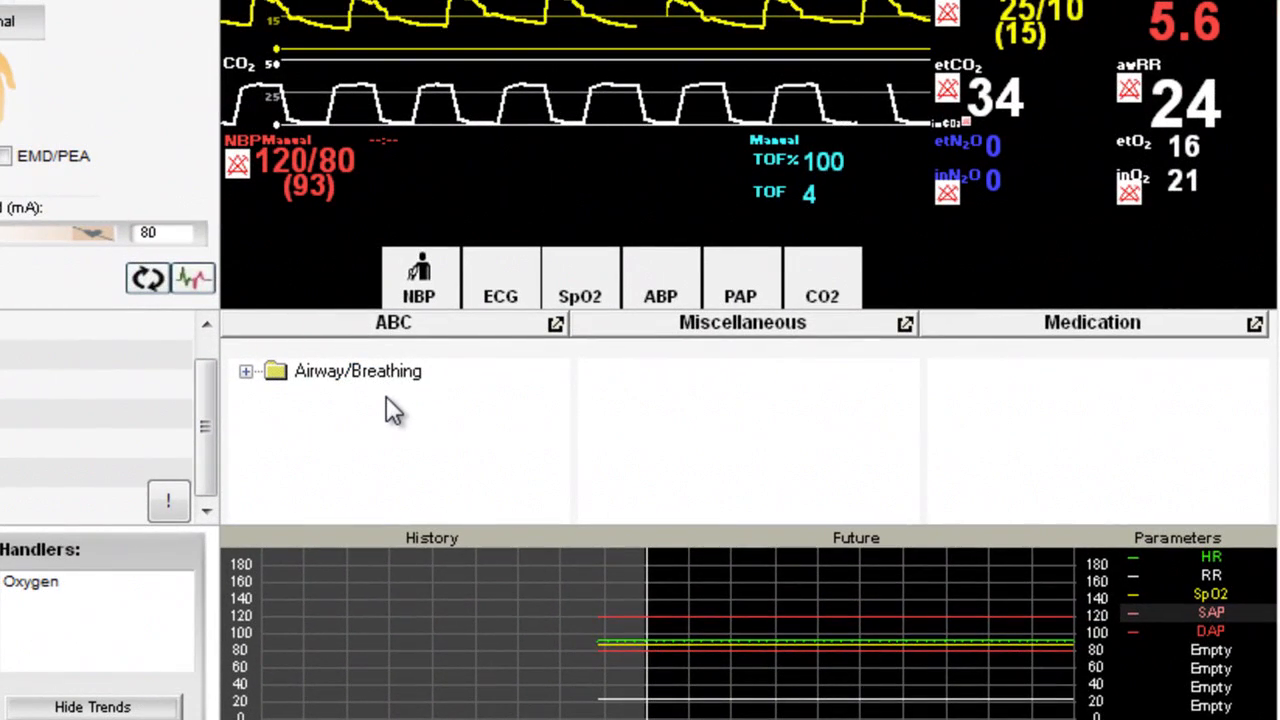
Trigger the Oxygen event under Airway/Breathing in the ABC events and select the SpO2 reading on the patient monitor
{"action": "left_click", "coordinate": [246, 372]}
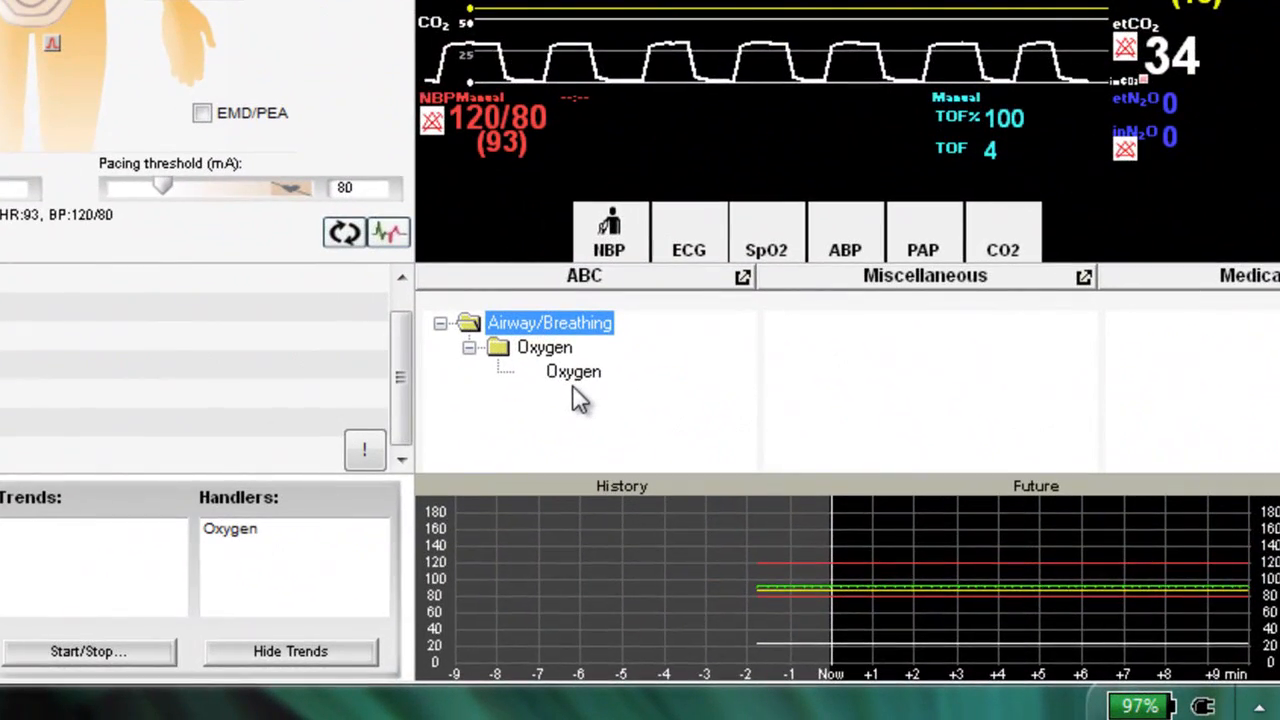
{"action": "left_click", "coordinate": [570, 375]}
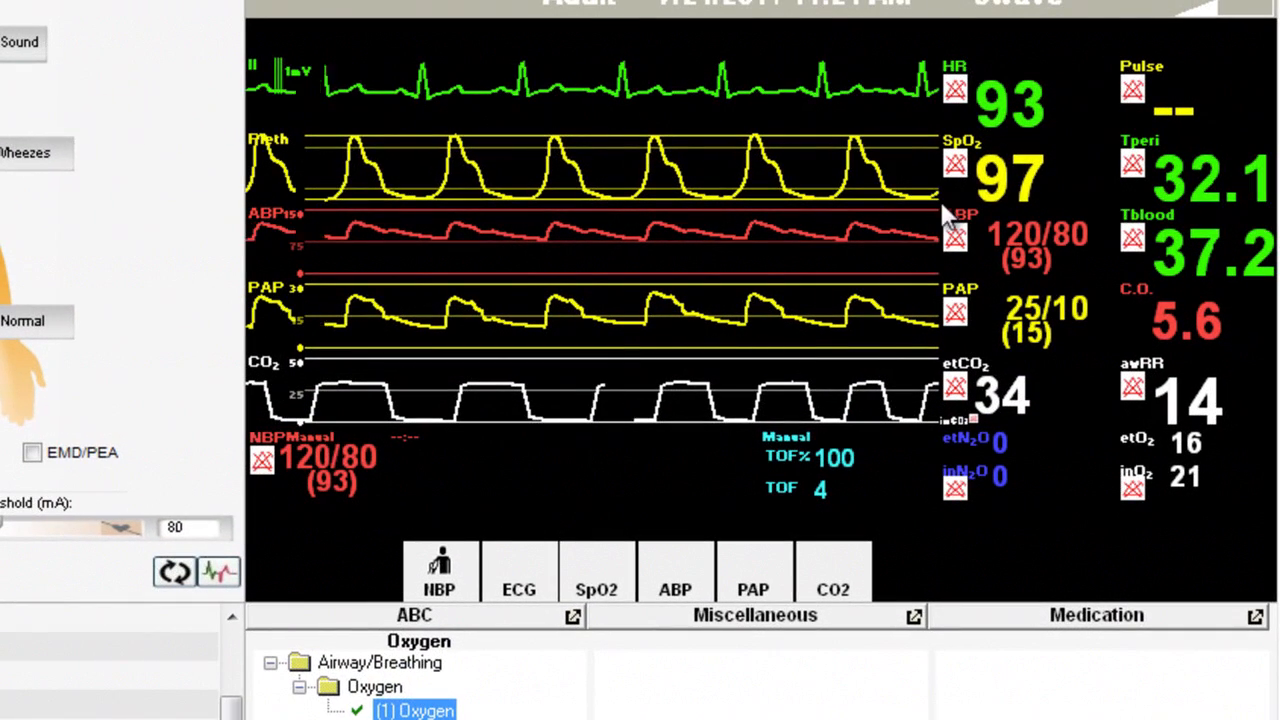
{"action": "left_click", "coordinate": [1003, 186]}
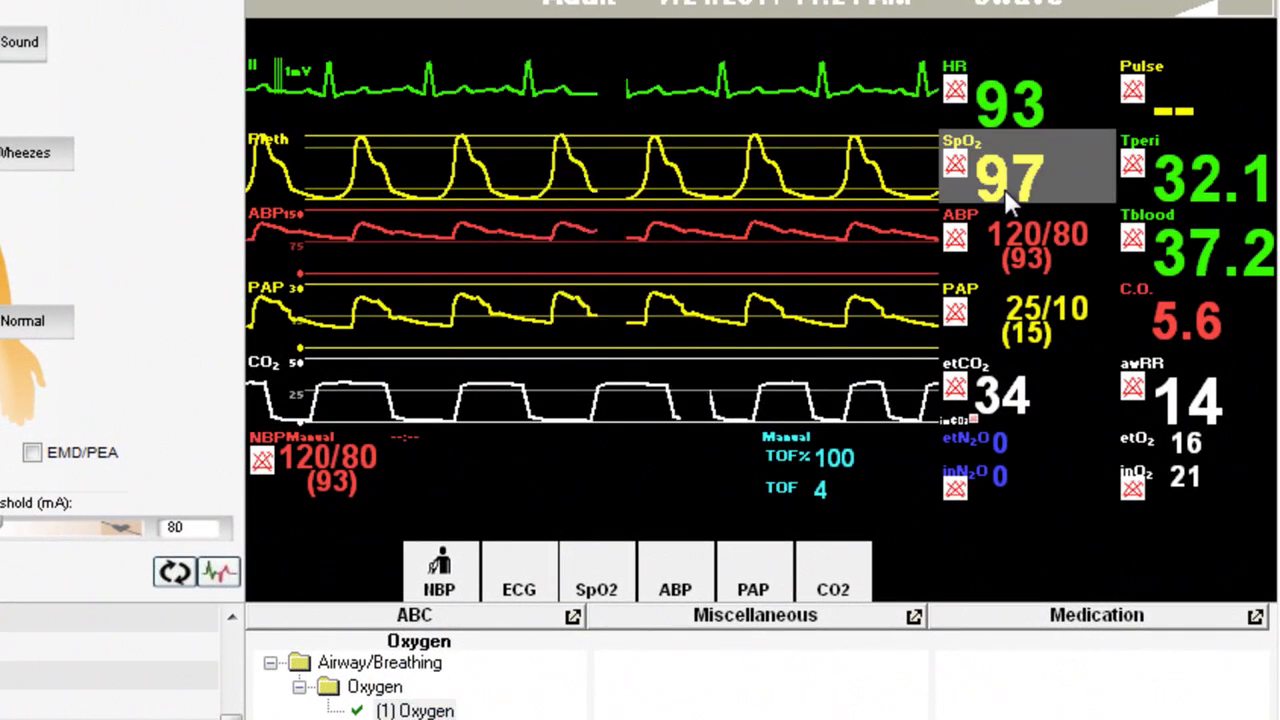